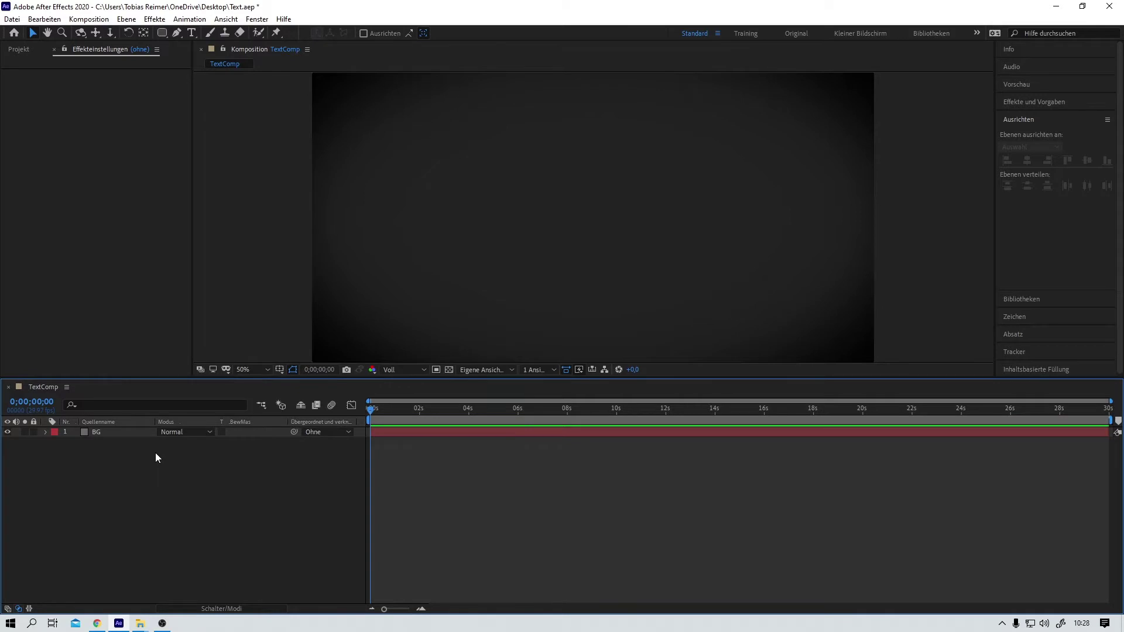
Add a new text layer reading 'TEXT' above the BG layer.
{"action": "right_click", "coordinate": [157, 457]}
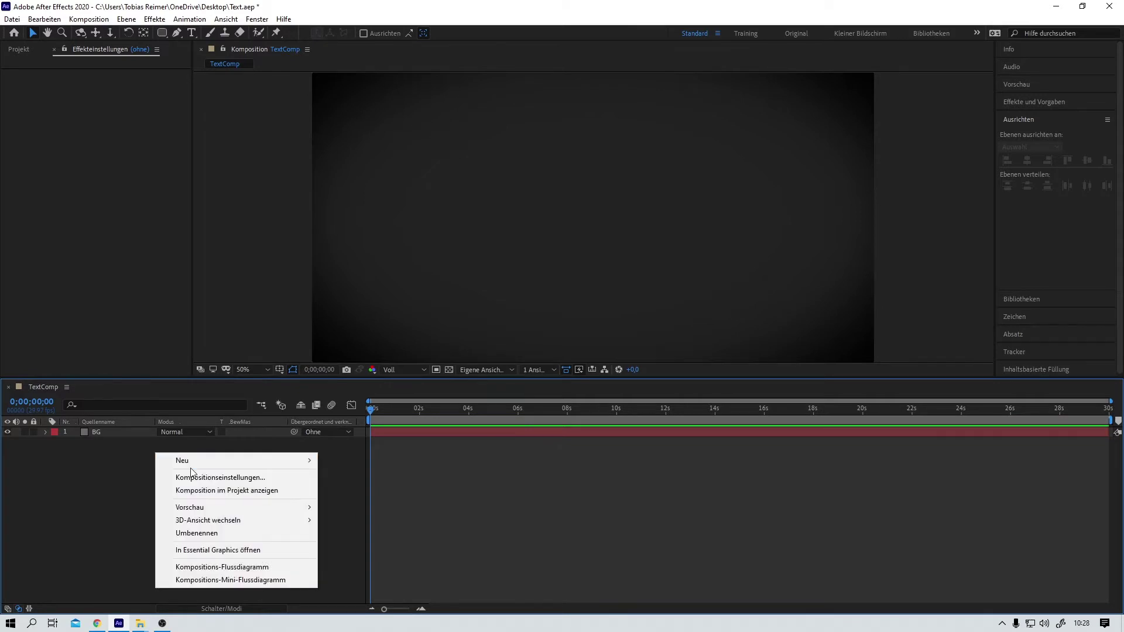
{"action": "mouse_move", "coordinate": [258, 461]}
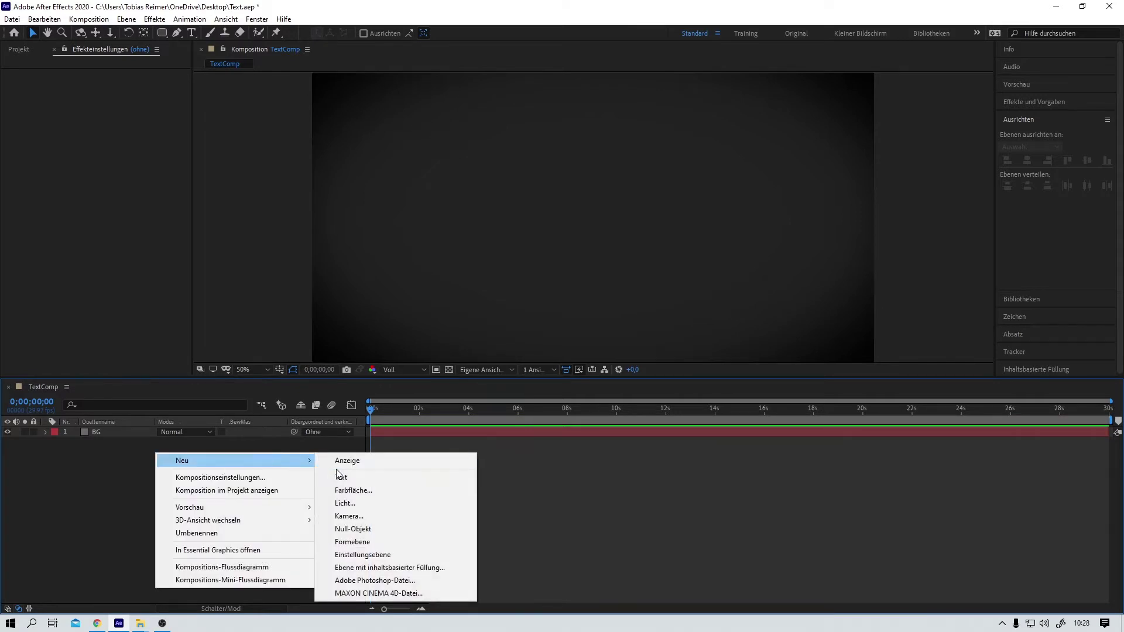
{"action": "left_click", "coordinate": [341, 478]}
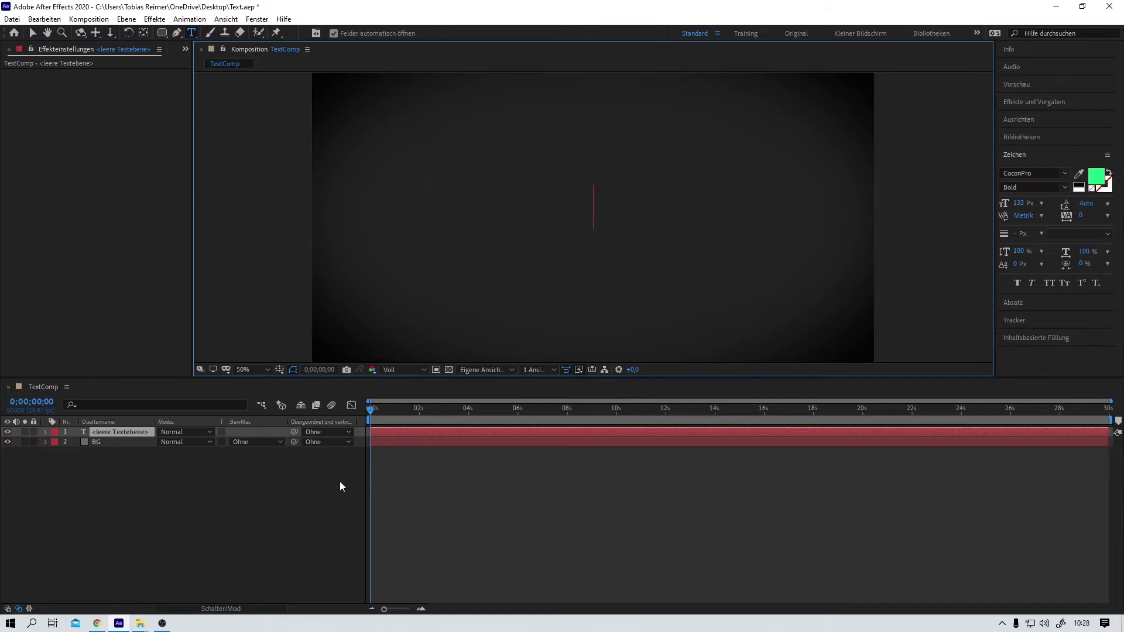
{"action": "type", "text": "TEXT"}
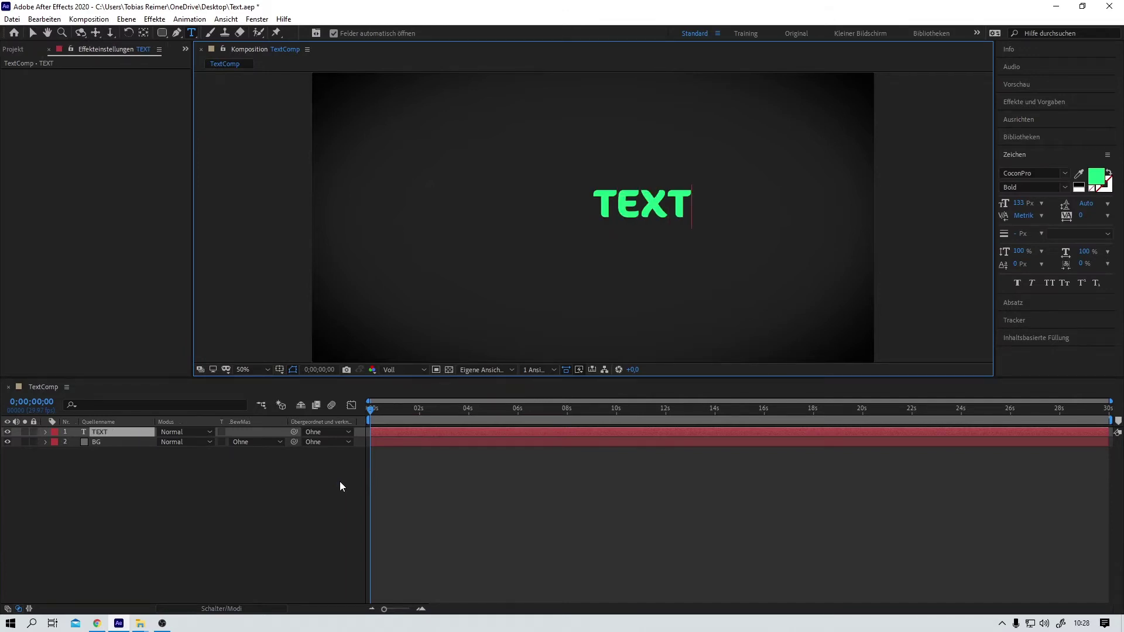
{"action": "left_click", "coordinate": [32, 33]}
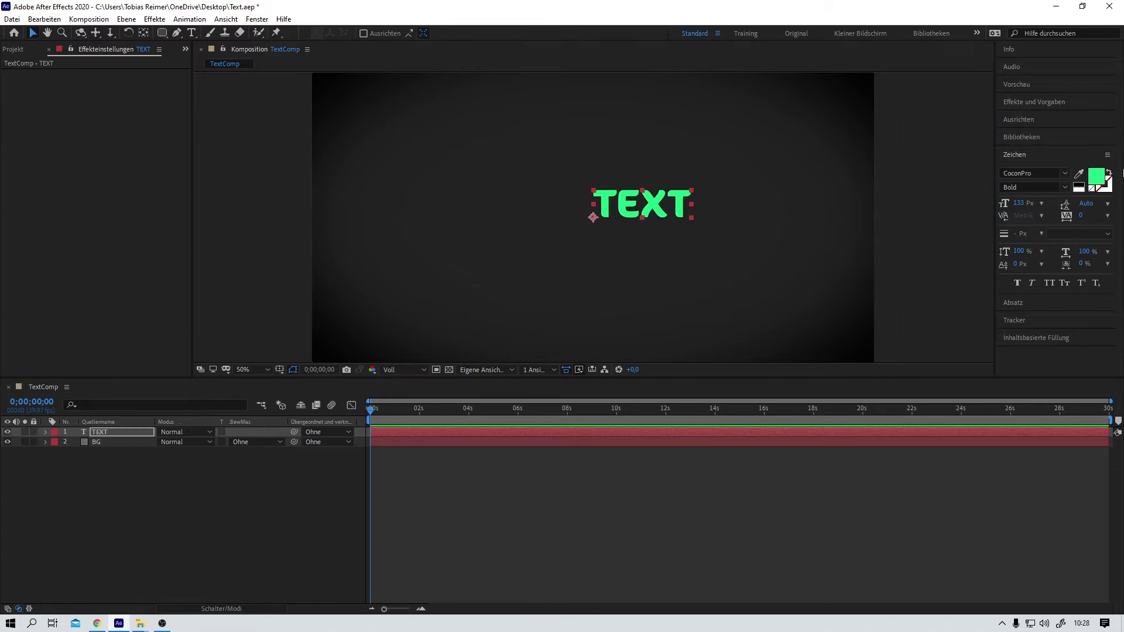
Centre the TEXT layer horizontally and vertically in the composition.
{"action": "left_click", "coordinate": [1018, 120]}
{"action": "left_click", "coordinate": [1029, 161]}
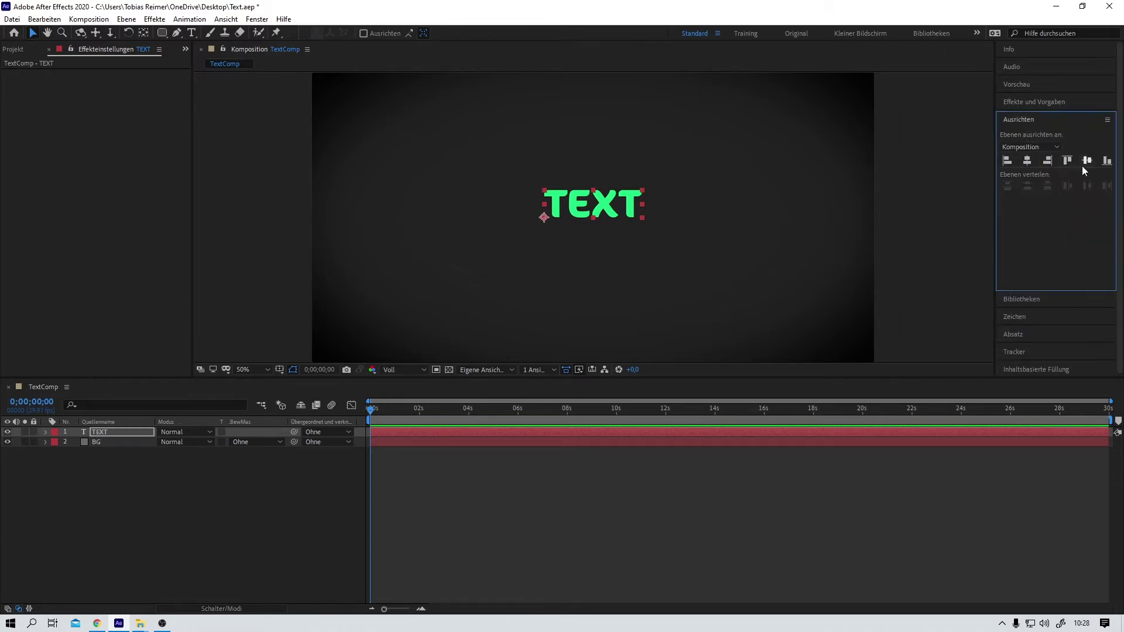
{"action": "left_click", "coordinate": [1087, 161]}
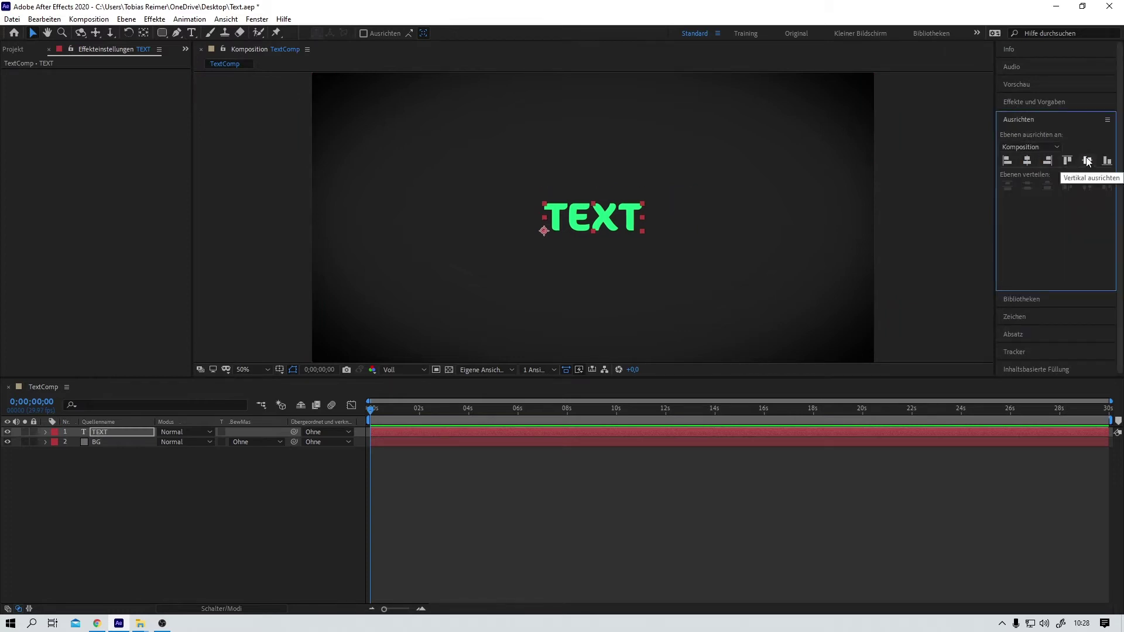
{"action": "left_click", "coordinate": [251, 488]}
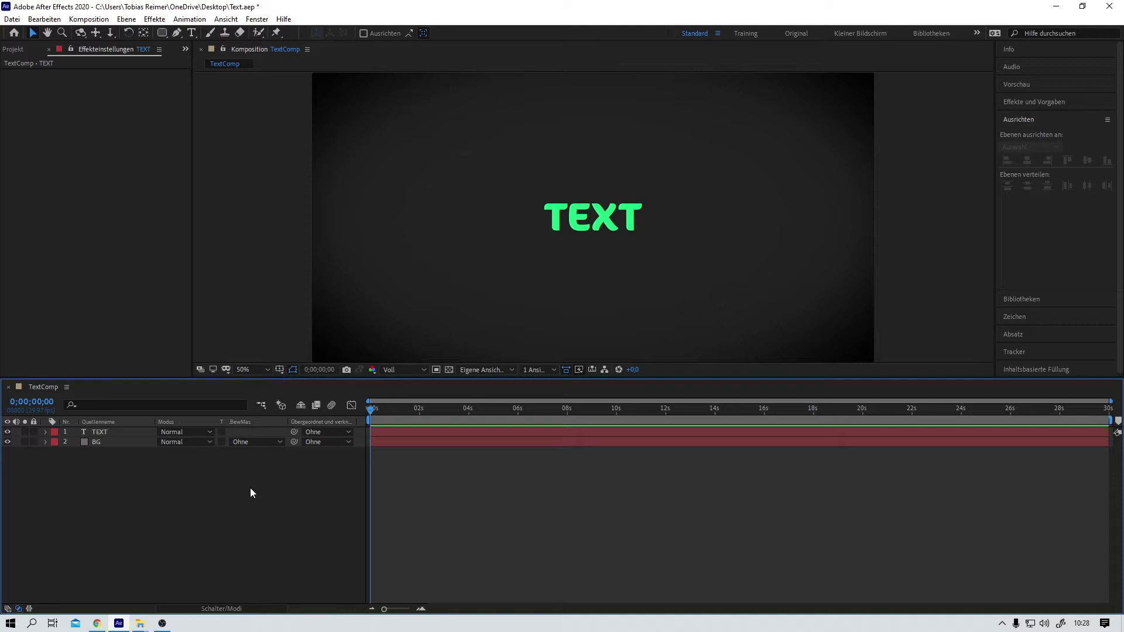
Draw a rectangle shape around the TEXT word and centre it horizontally and vertically.
{"action": "left_click", "coordinate": [162, 33]}
{"action": "left_click_drag", "start_coordinate": [535, 192], "coordinate": [651, 247]}
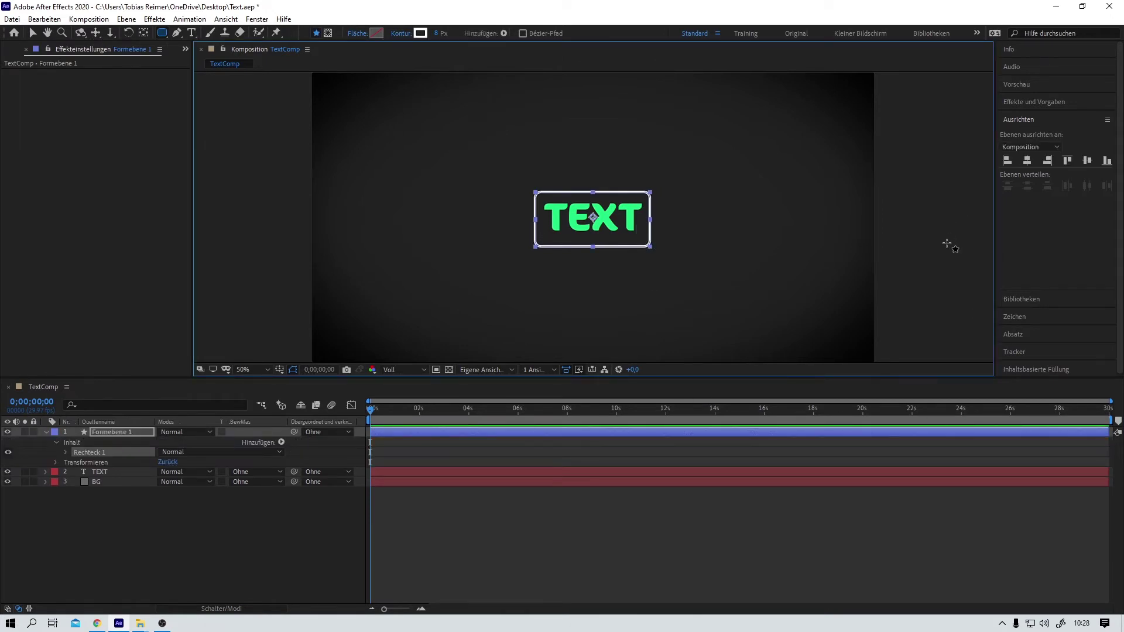
{"action": "left_click", "coordinate": [1028, 162]}
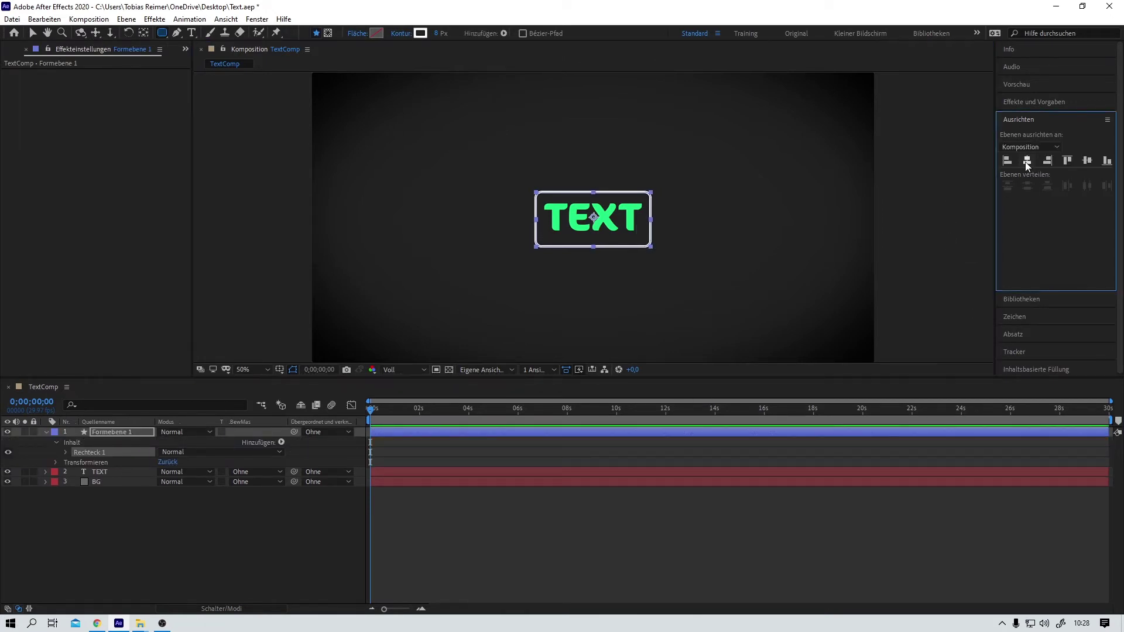
{"action": "left_click", "coordinate": [1088, 163]}
{"action": "left_click", "coordinate": [32, 34]}
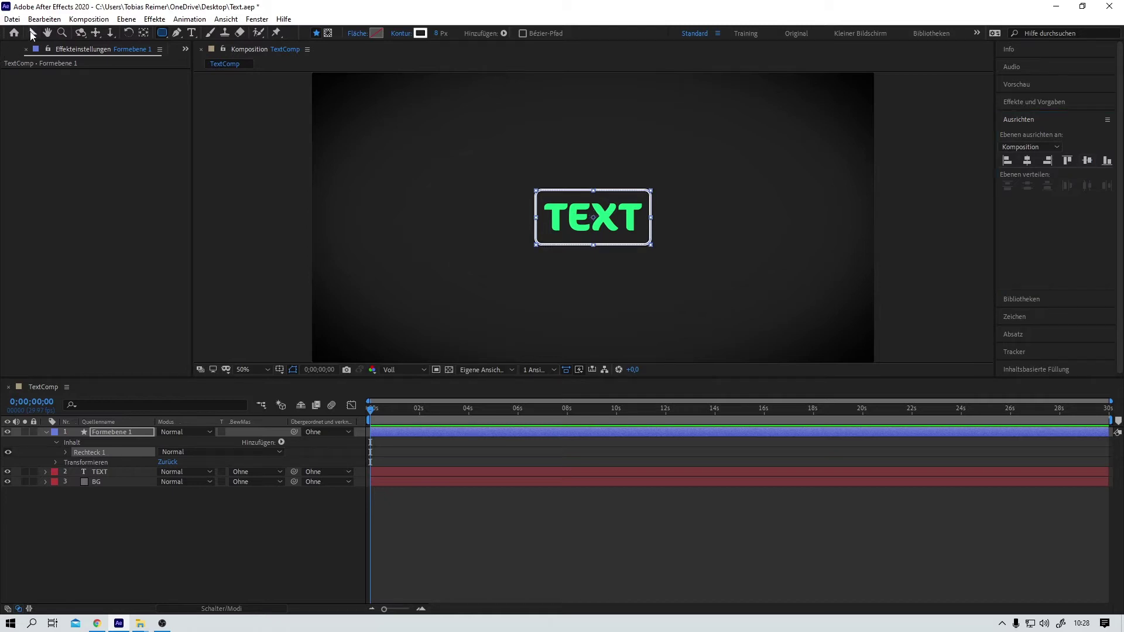
{"action": "left_click", "coordinate": [237, 539]}
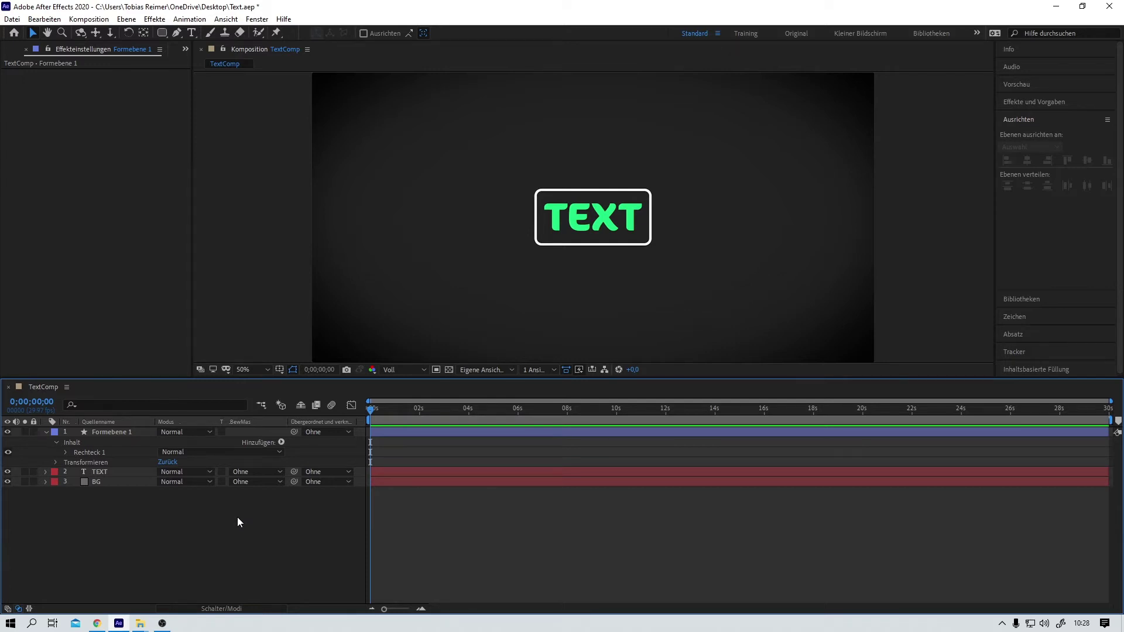
{"action": "left_click", "coordinate": [8, 432]}
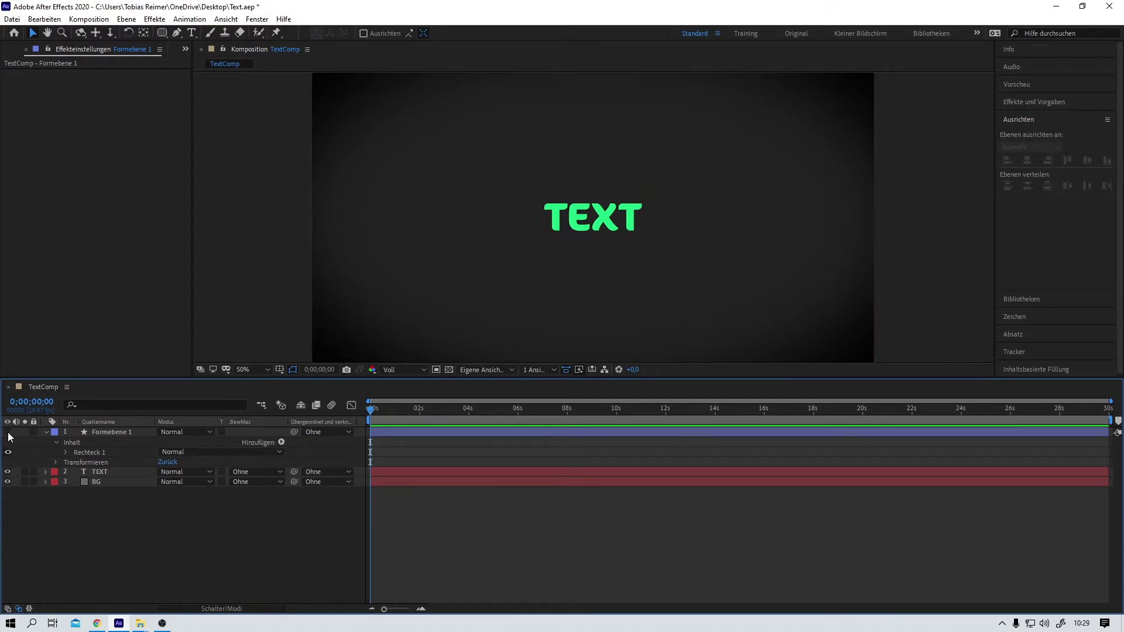
{"action": "left_click", "coordinate": [8, 432]}
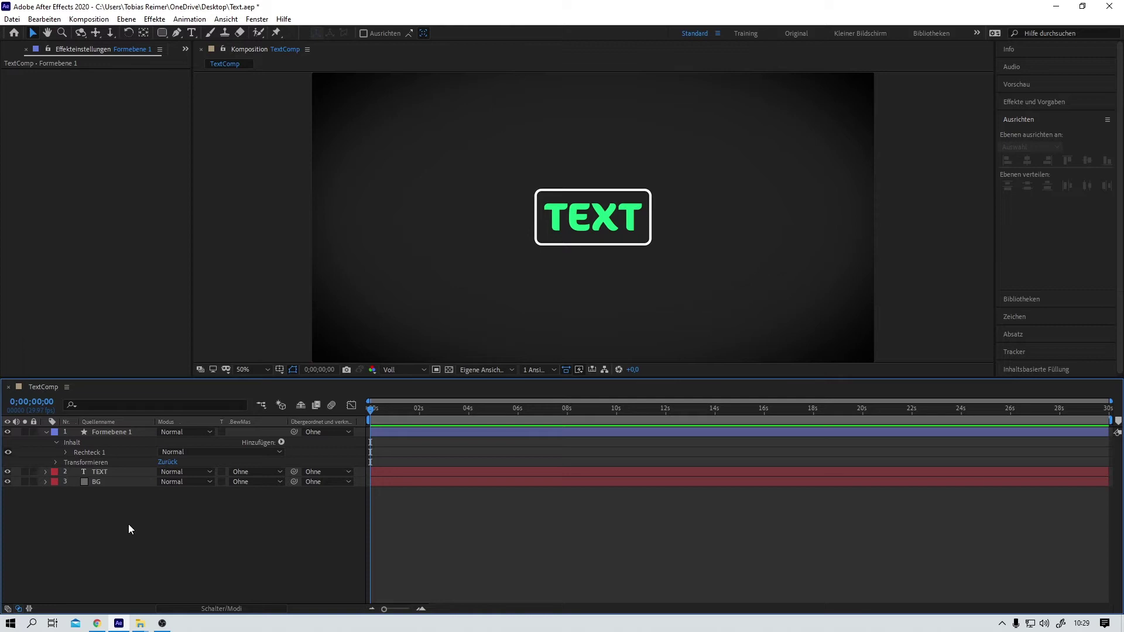
{"action": "left_click", "coordinate": [103, 479]}
{"action": "left_click", "coordinate": [179, 528]}
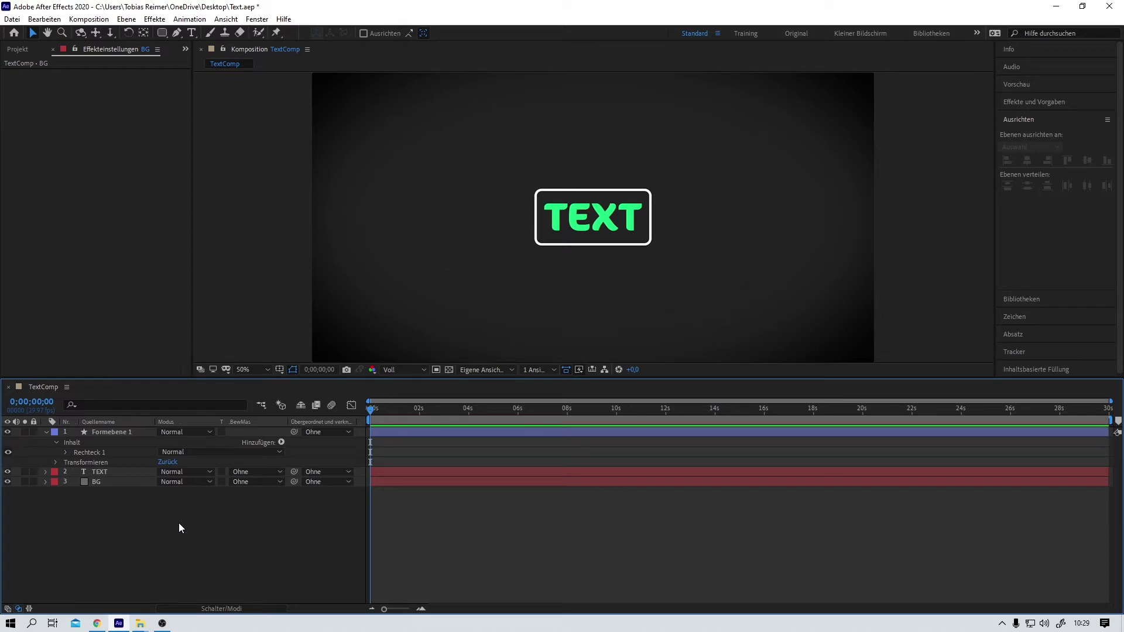
{"action": "left_click", "coordinate": [106, 432]}
{"action": "left_click", "coordinate": [119, 431]}
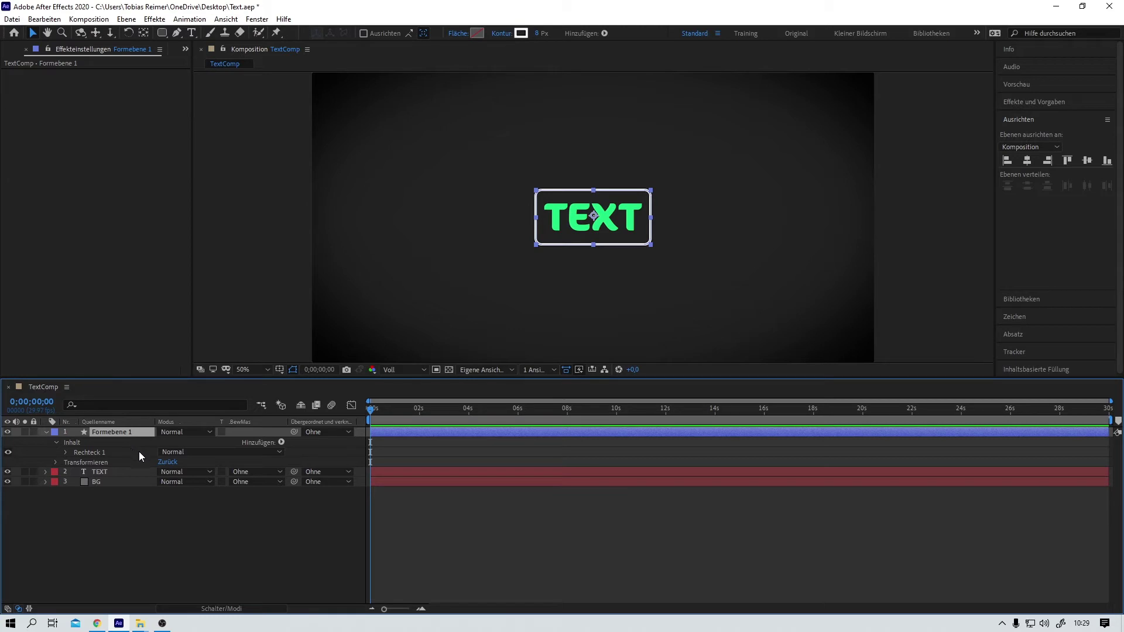
{"action": "left_click", "coordinate": [214, 496]}
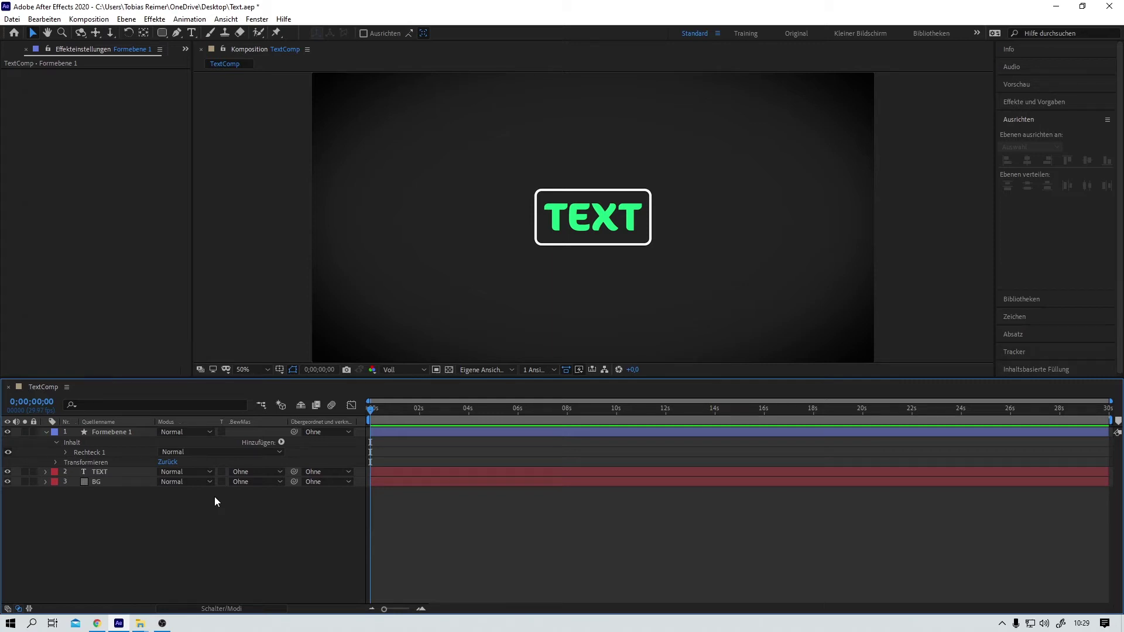
{"action": "left_click", "coordinate": [100, 475]}
{"action": "key", "text": "ctrl+t"}
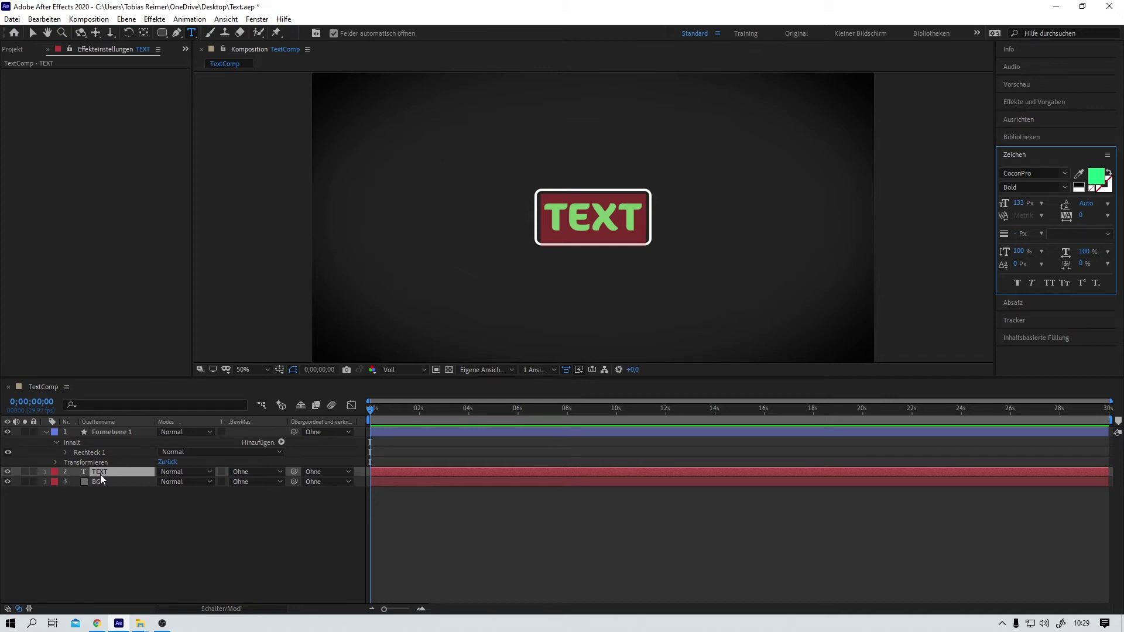
Change the text to 'RANDOM ROTATION'.
{"action": "double_click", "coordinate": [100, 474]}
{"action": "type", "text": "RANDOM ROTATION"}
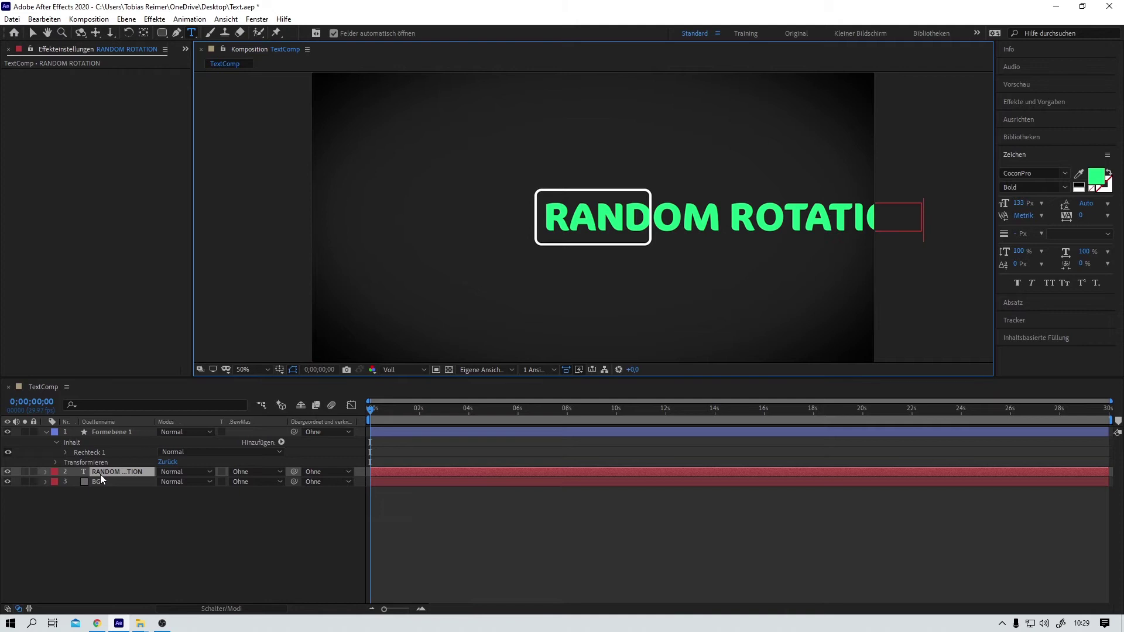
{"action": "left_click", "coordinate": [32, 32]}
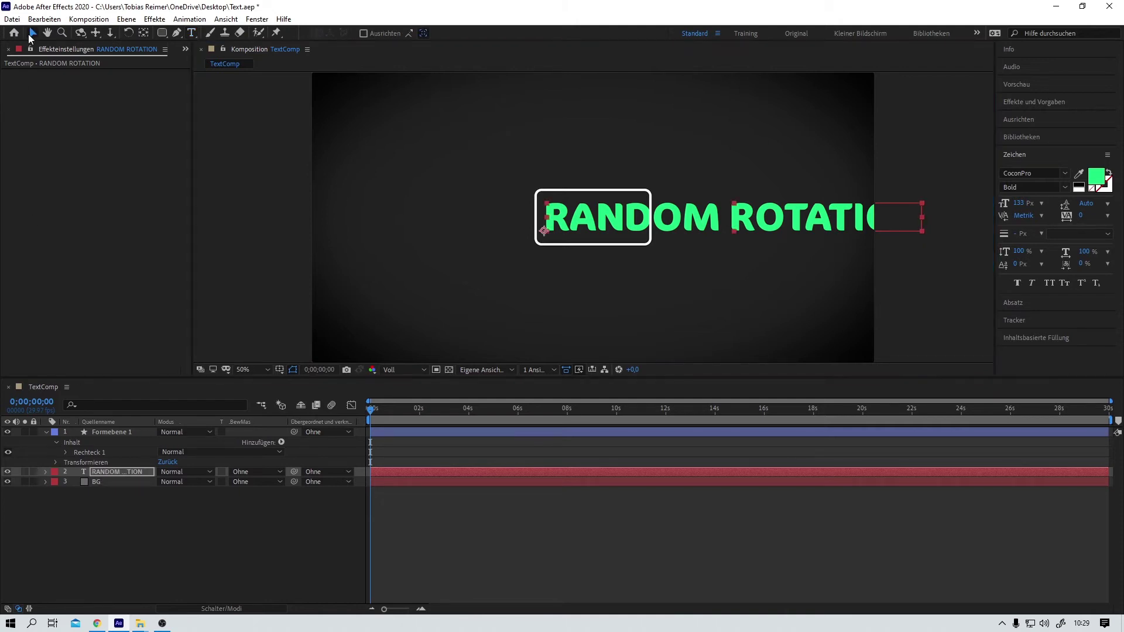
Centre the RANDOM ROTATION text horizontally and expand the Rechteck 1 group properties.
{"action": "left_click", "coordinate": [1025, 119]}
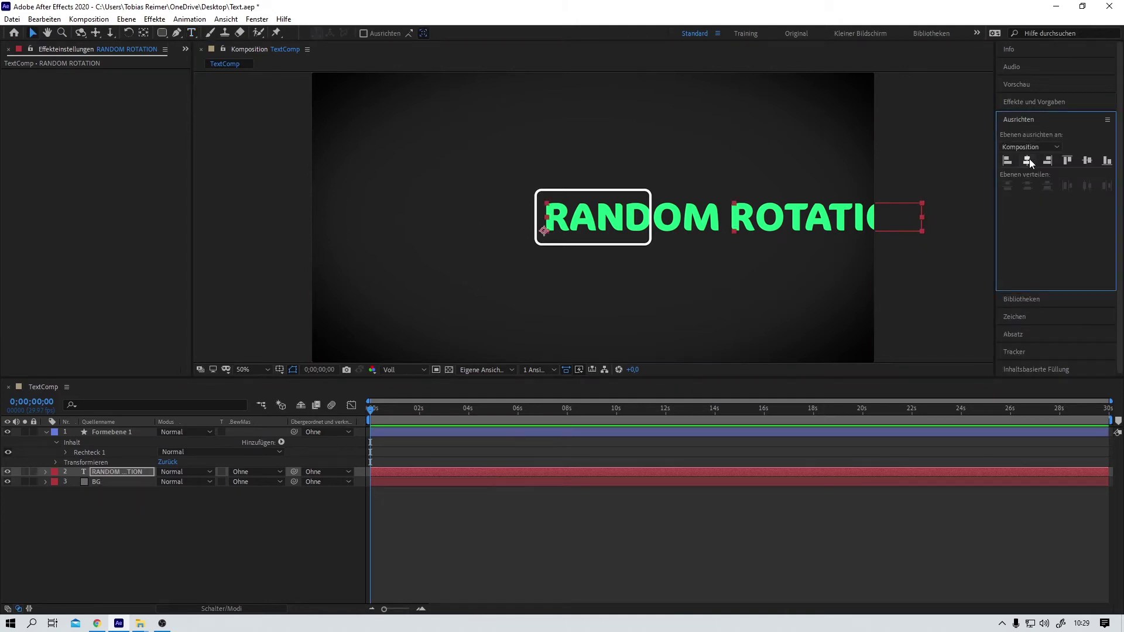
{"action": "key", "text": "Caps_Lock"}
{"action": "left_click", "coordinate": [1029, 159]}
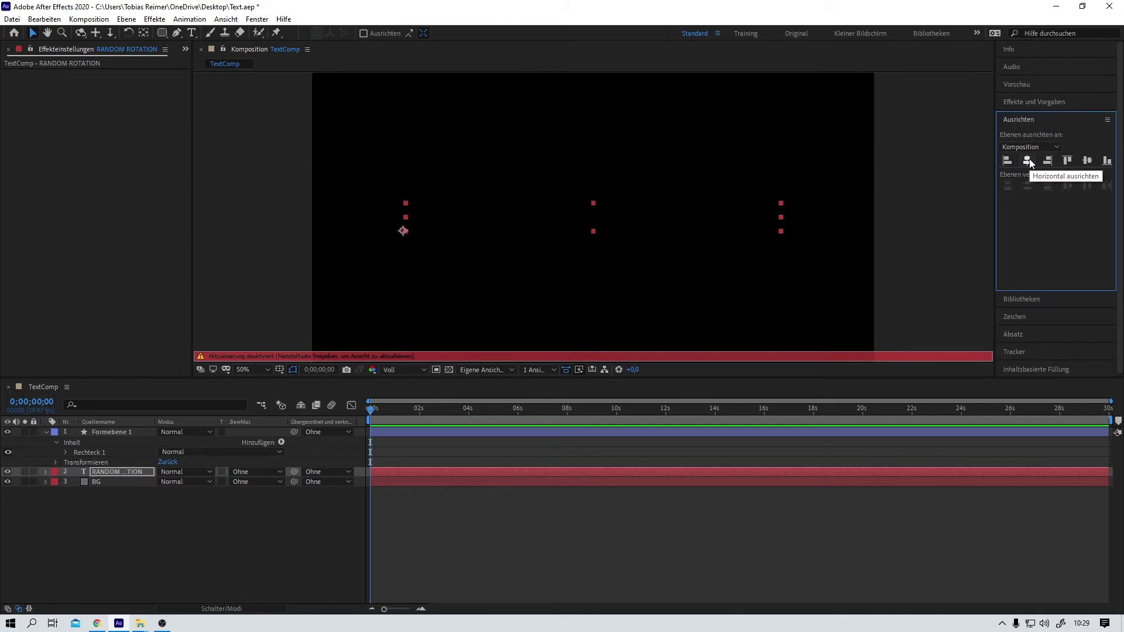
{"action": "key", "text": "Caps_Lock"}
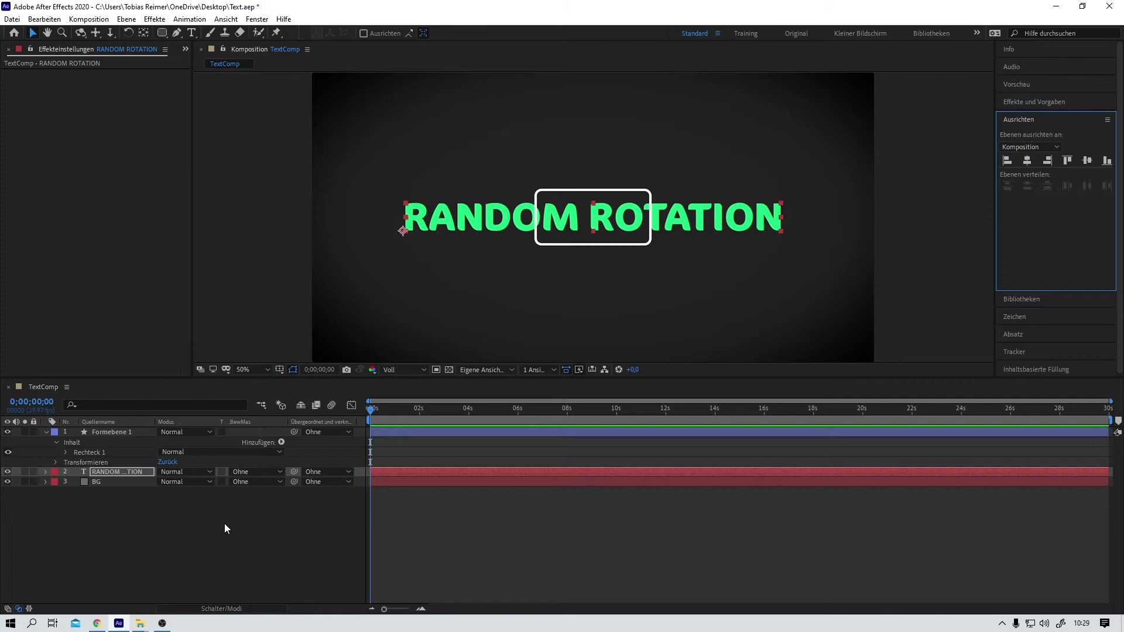
{"action": "left_click", "coordinate": [148, 499]}
{"action": "left_click", "coordinate": [65, 452]}
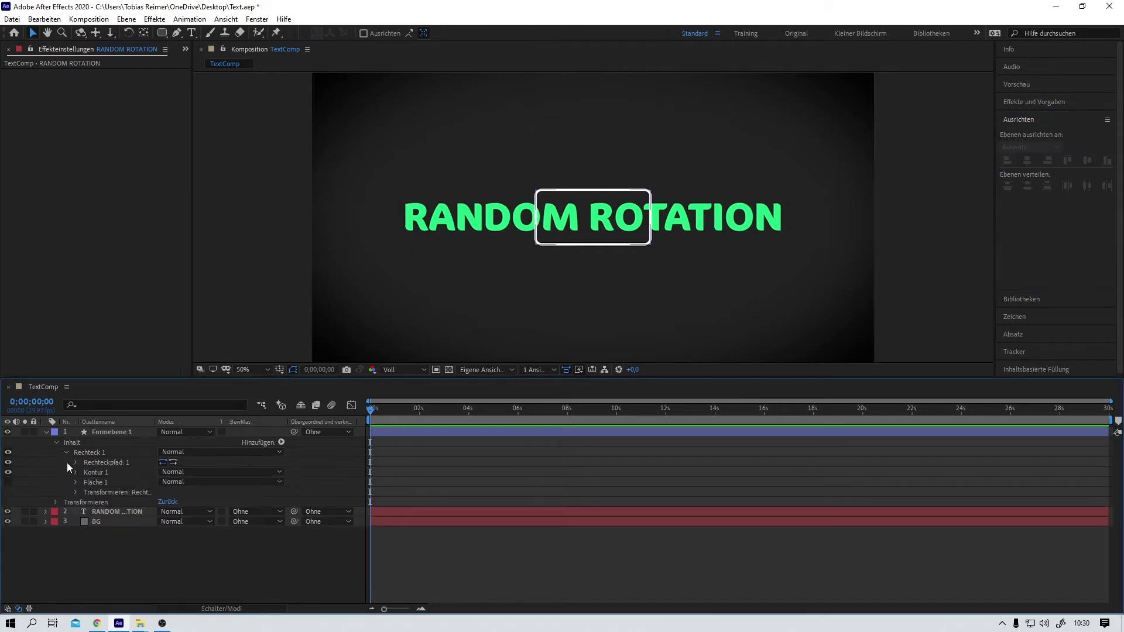
Unlink the Rechteck 1 scale and stretch its width to 355% to enclose the text.
{"action": "left_click", "coordinate": [75, 493]}
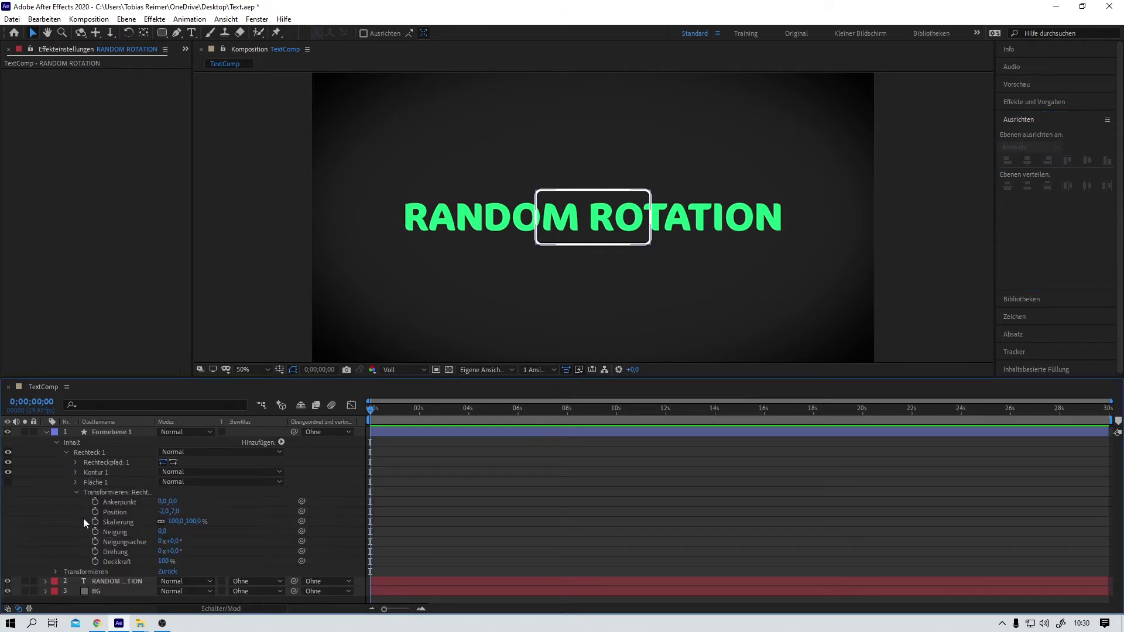
{"action": "left_click_drag", "start_coordinate": [176, 521], "coordinate": [328, 532]}
{"action": "key", "text": "ctrl+z"}
{"action": "left_click", "coordinate": [161, 522]}
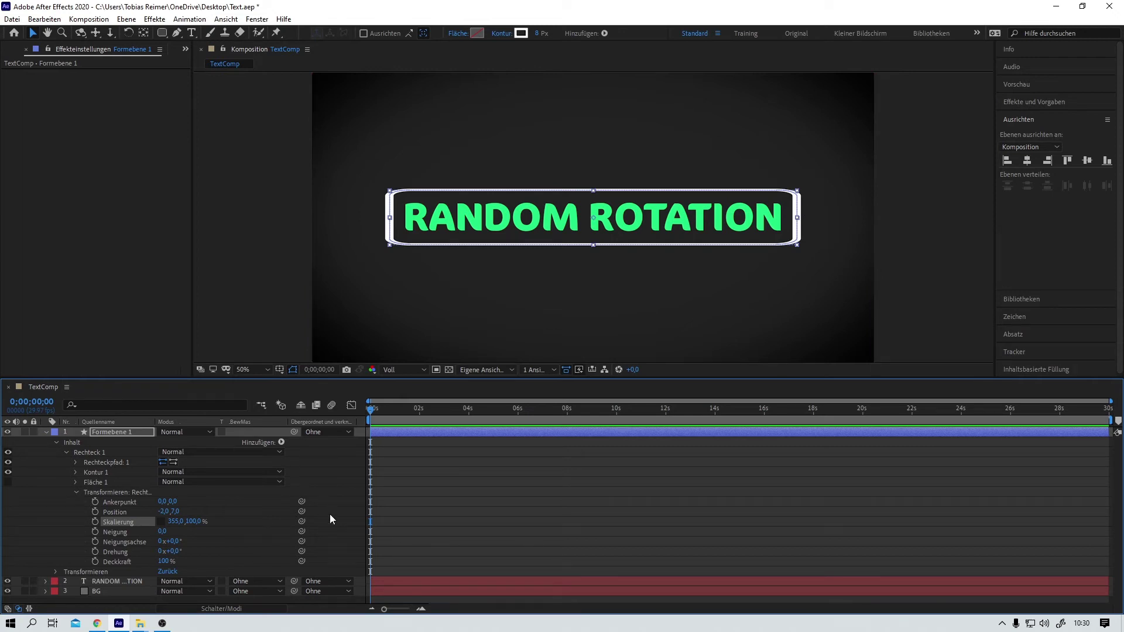
{"action": "left_click", "coordinate": [110, 431]}
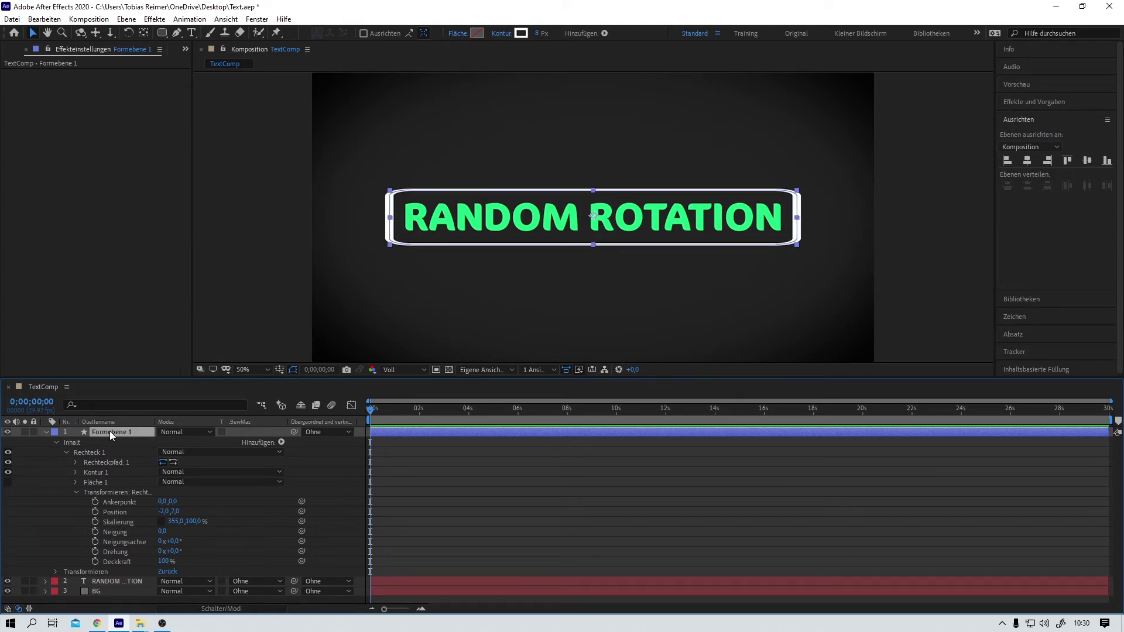
Delete the rectangle shape layer and apply the Plugin Everything TextBorder effect to the text.
{"action": "key", "text": "Delete"}
{"action": "left_click", "coordinate": [109, 430]}
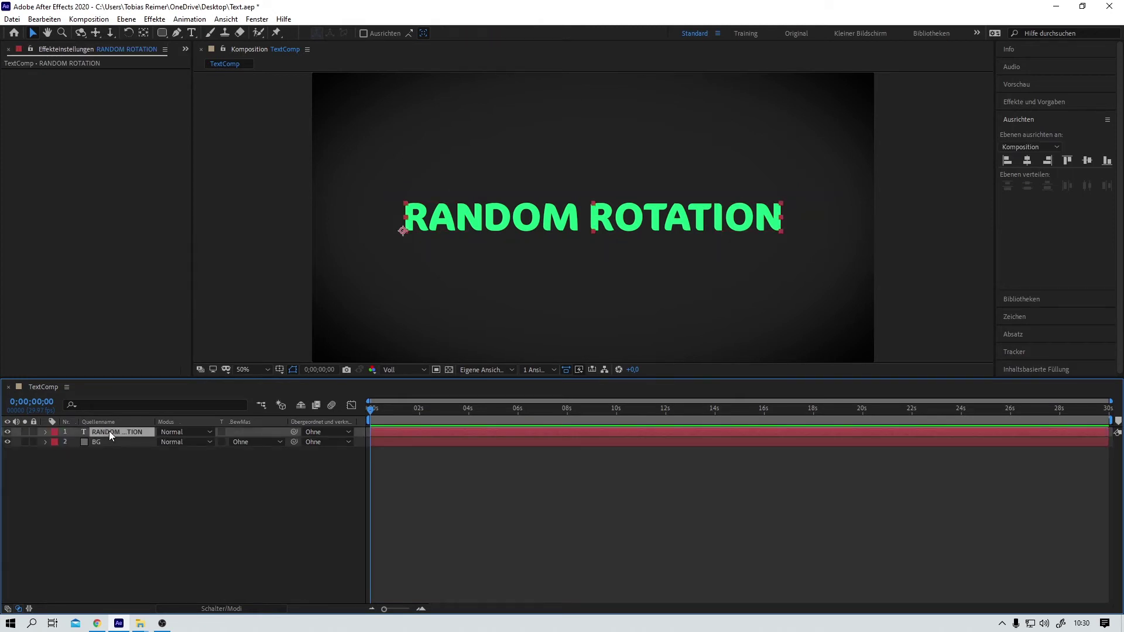
{"action": "left_click", "coordinate": [161, 20]}
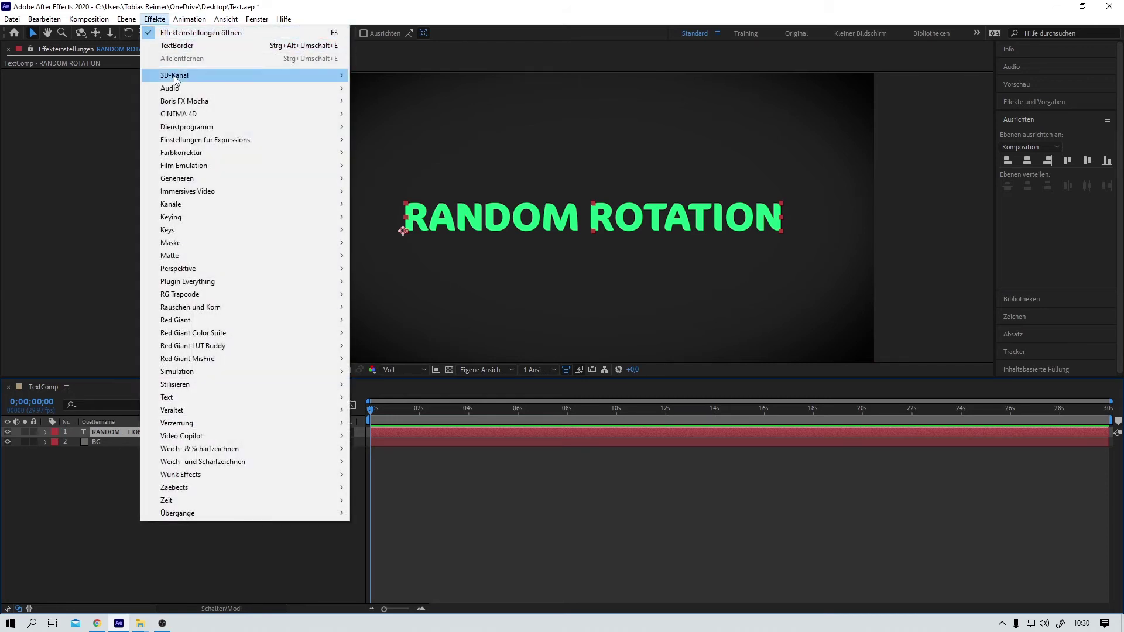
{"action": "mouse_move", "coordinate": [217, 283]}
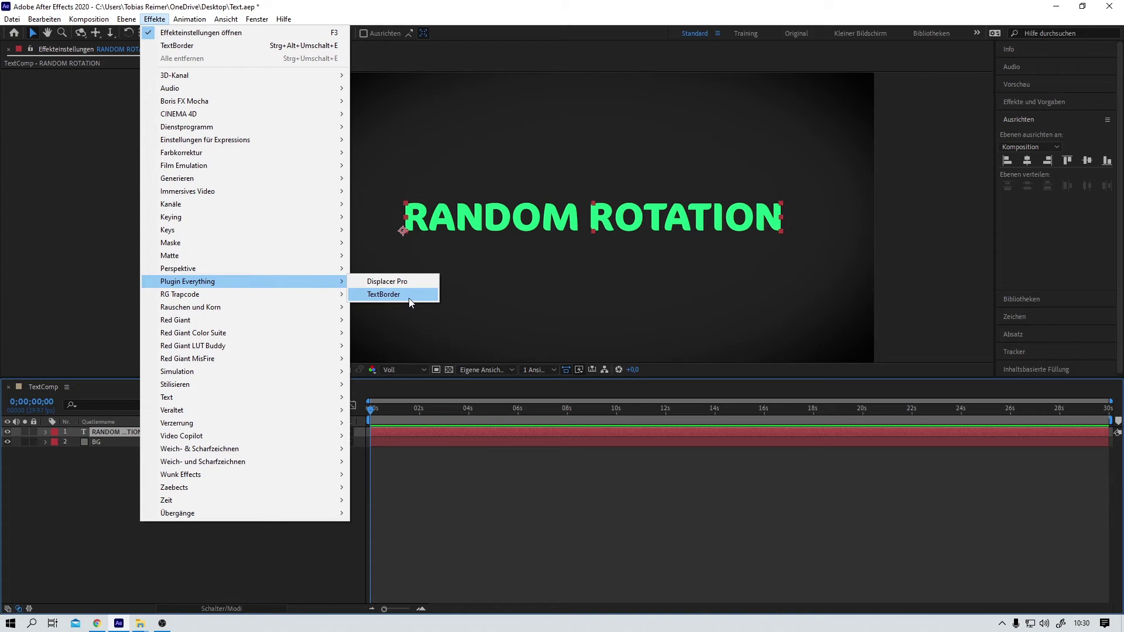
{"action": "left_click", "coordinate": [410, 295]}
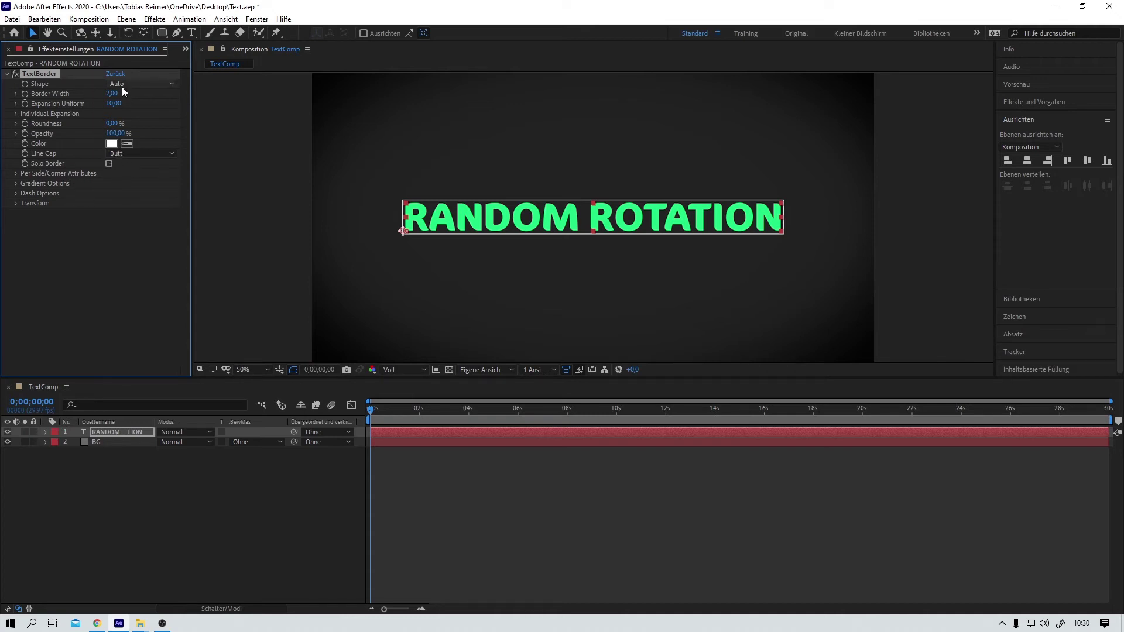
Set TextBorder width 10, uniform expansion 30 and light blue 1CC6F7 colour.
{"action": "left_click_drag", "start_coordinate": [107, 96], "coordinate": [115, 97]}
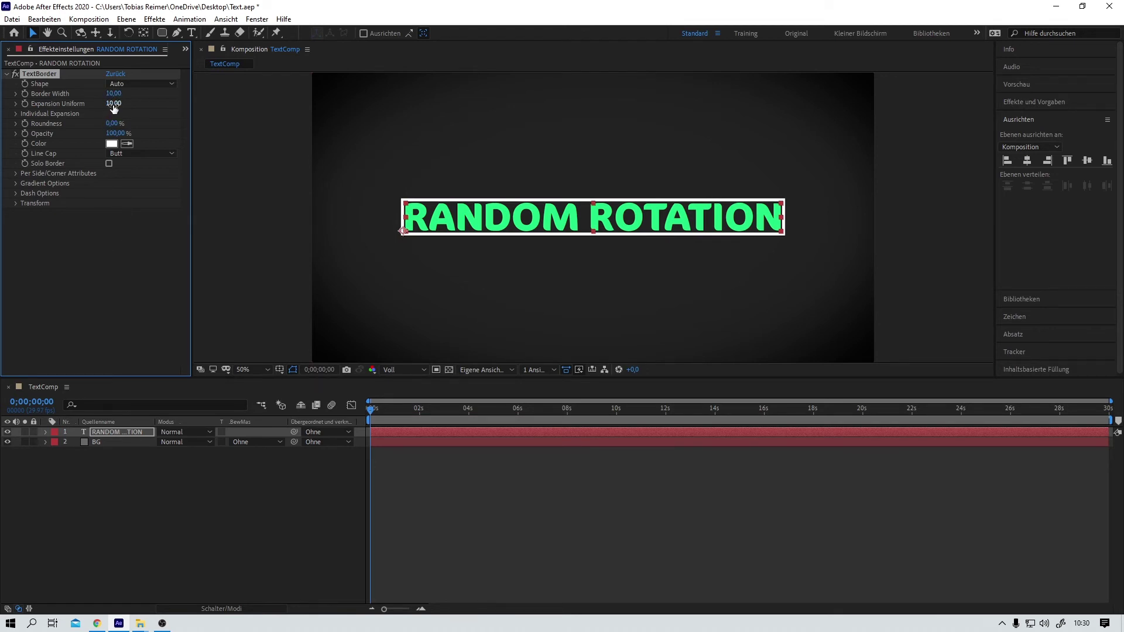
{"action": "left_click_drag", "start_coordinate": [114, 109], "coordinate": [157, 129]}
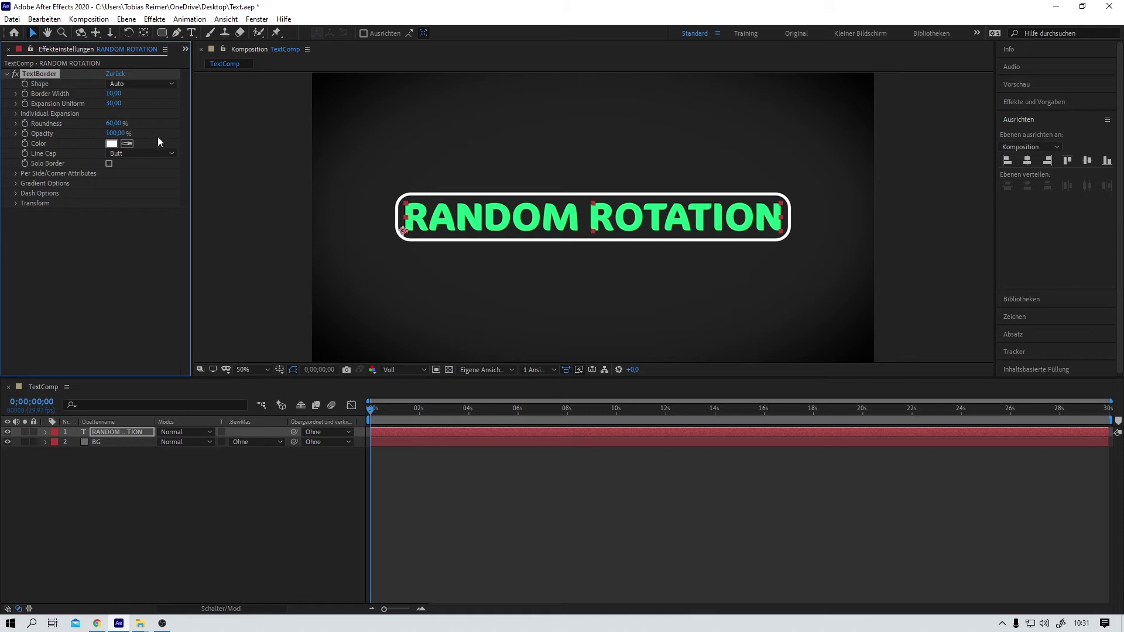
{"action": "left_click", "coordinate": [129, 146]}
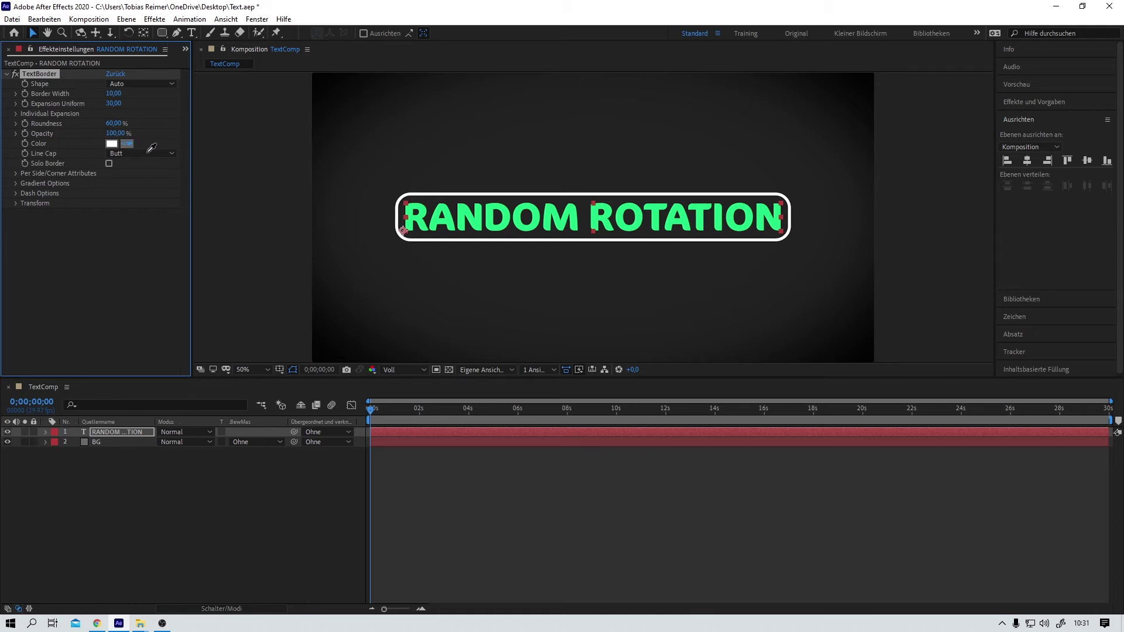
{"action": "left_click", "coordinate": [518, 216]}
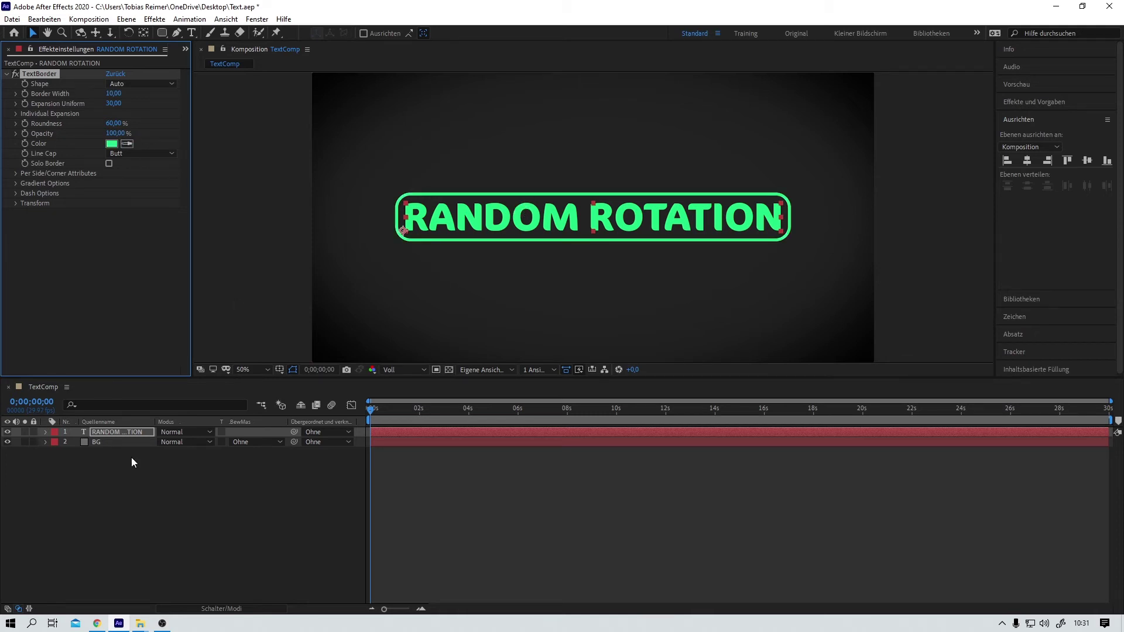
{"action": "left_click", "coordinate": [112, 144]}
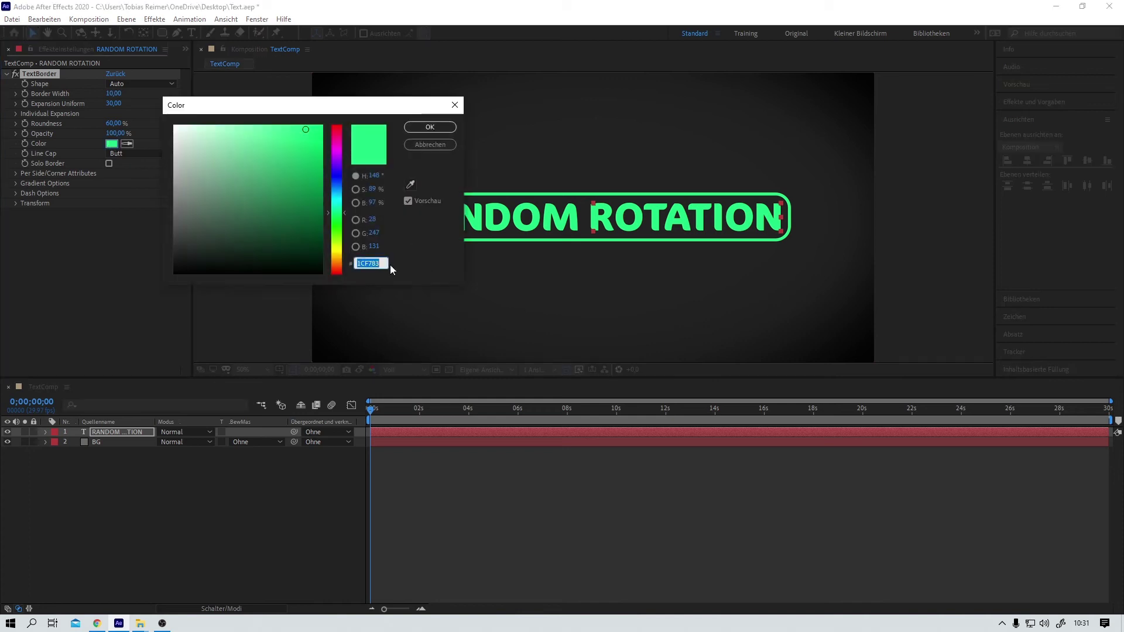
{"action": "left_click", "coordinate": [339, 200]}
{"action": "left_click_drag", "start_coordinate": [339, 200], "coordinate": [338, 195]}
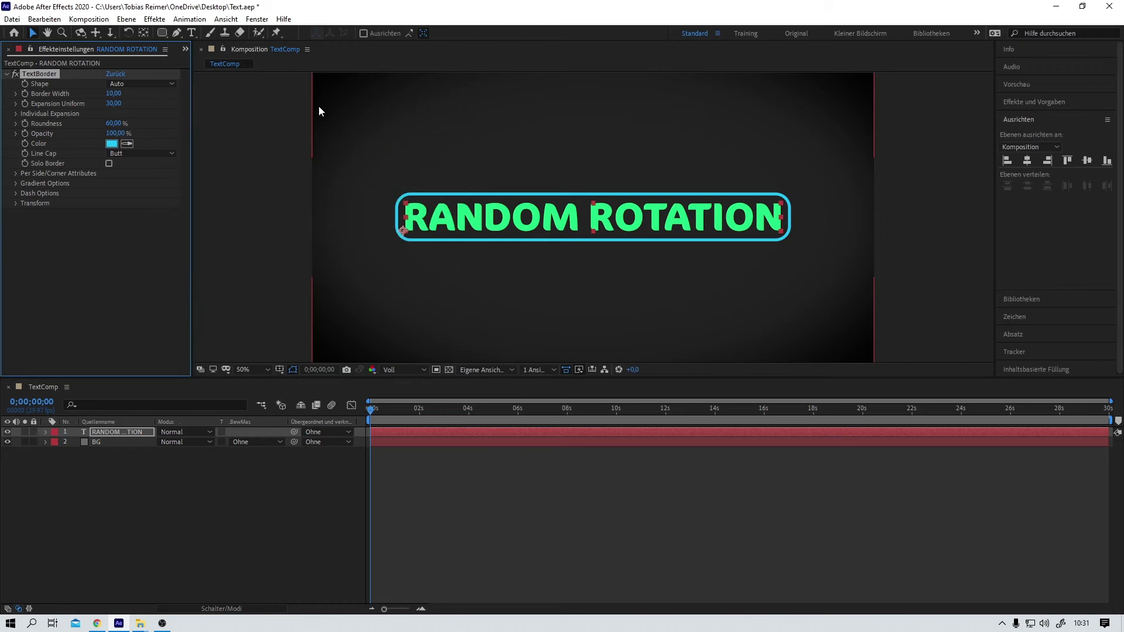
{"action": "left_click", "coordinate": [15, 184]}
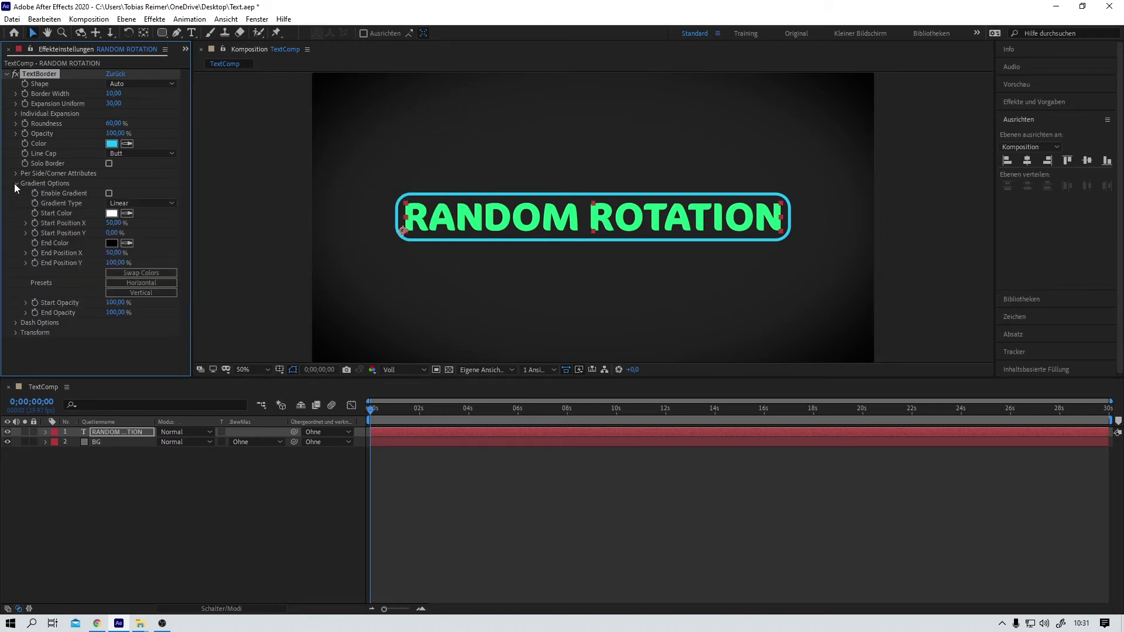
{"action": "left_click", "coordinate": [108, 193]}
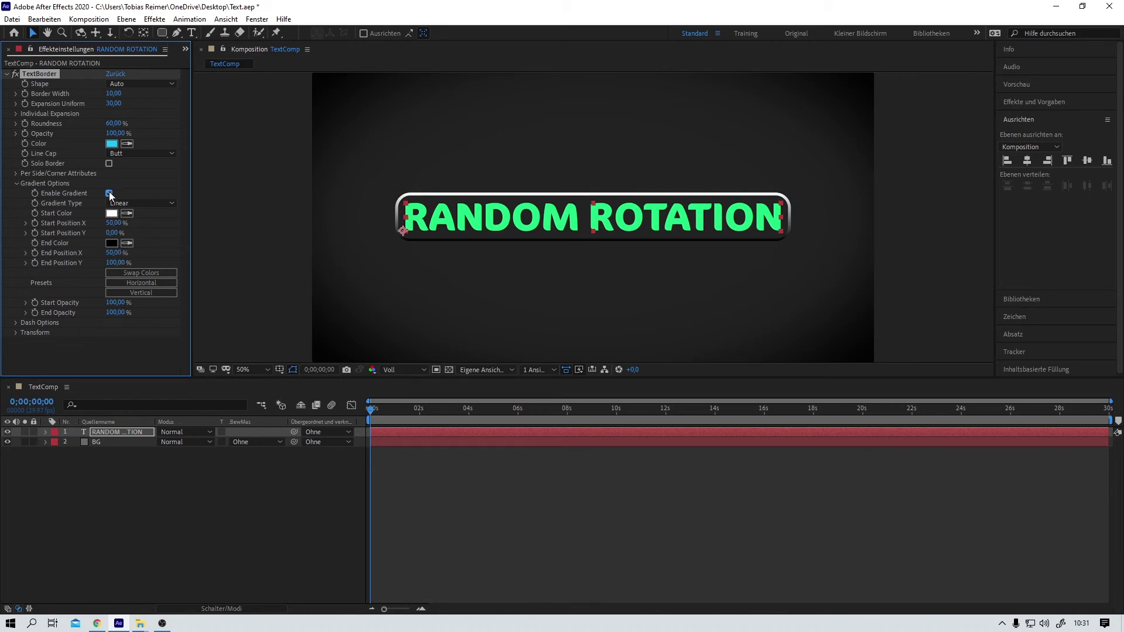
{"action": "left_click", "coordinate": [109, 193]}
{"action": "left_click", "coordinate": [16, 183]}
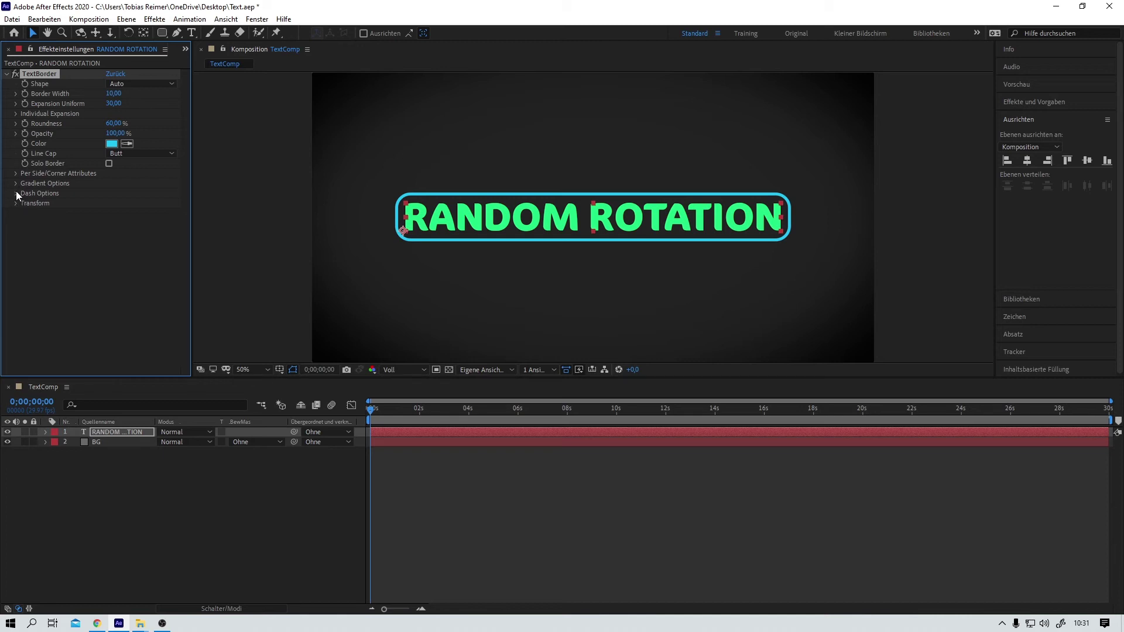
{"action": "left_click", "coordinate": [17, 193]}
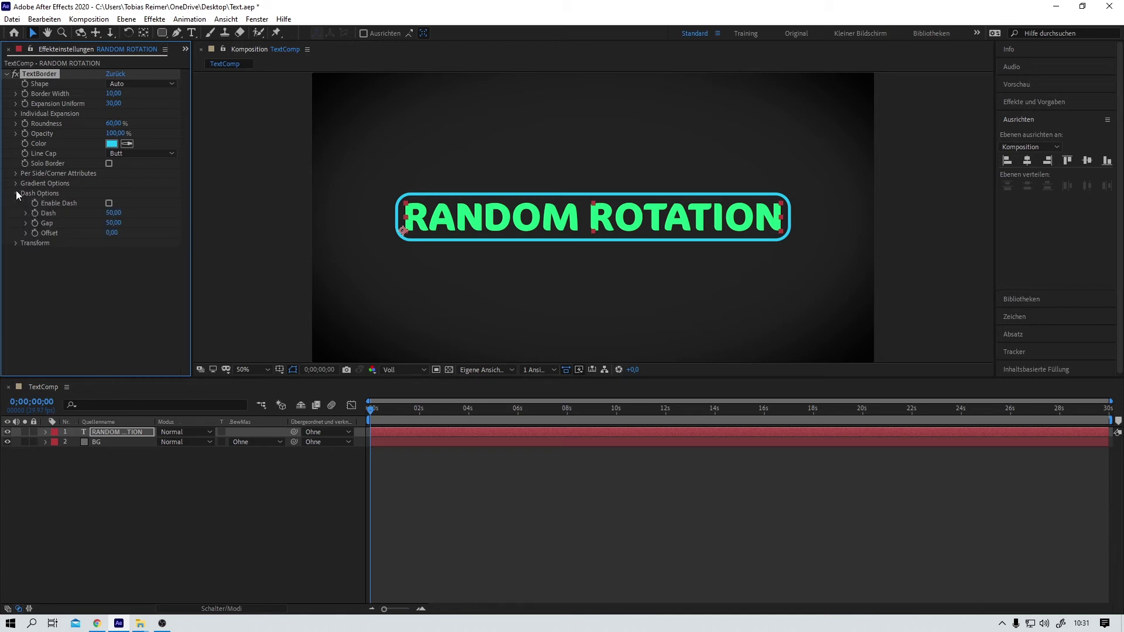
{"action": "left_click", "coordinate": [109, 203]}
{"action": "mouse_move", "coordinate": [112, 233]}
{"action": "left_mouse_down"}
{"action": "mouse_move", "coordinate": [161, 233]}
{"action": "mouse_move", "coordinate": [126, 233]}
{"action": "left_mouse_up"}
{"action": "left_click", "coordinate": [109, 203]}
{"action": "left_click", "coordinate": [16, 193]}
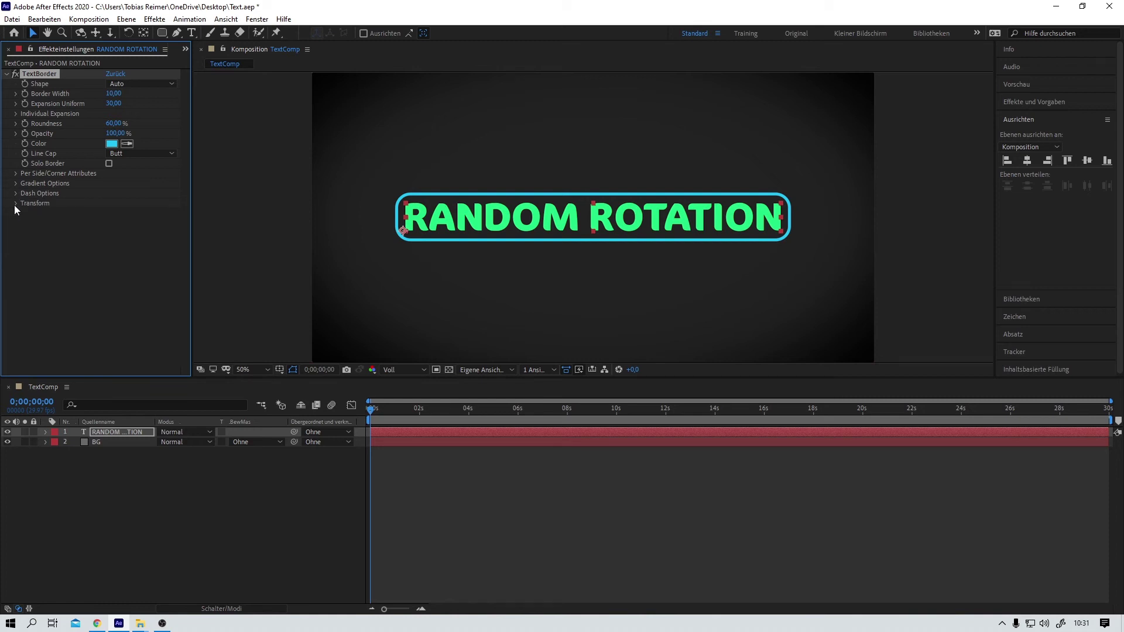
{"action": "left_click", "coordinate": [16, 204]}
{"action": "left_click_drag", "start_coordinate": [118, 246], "coordinate": [115, 246]}
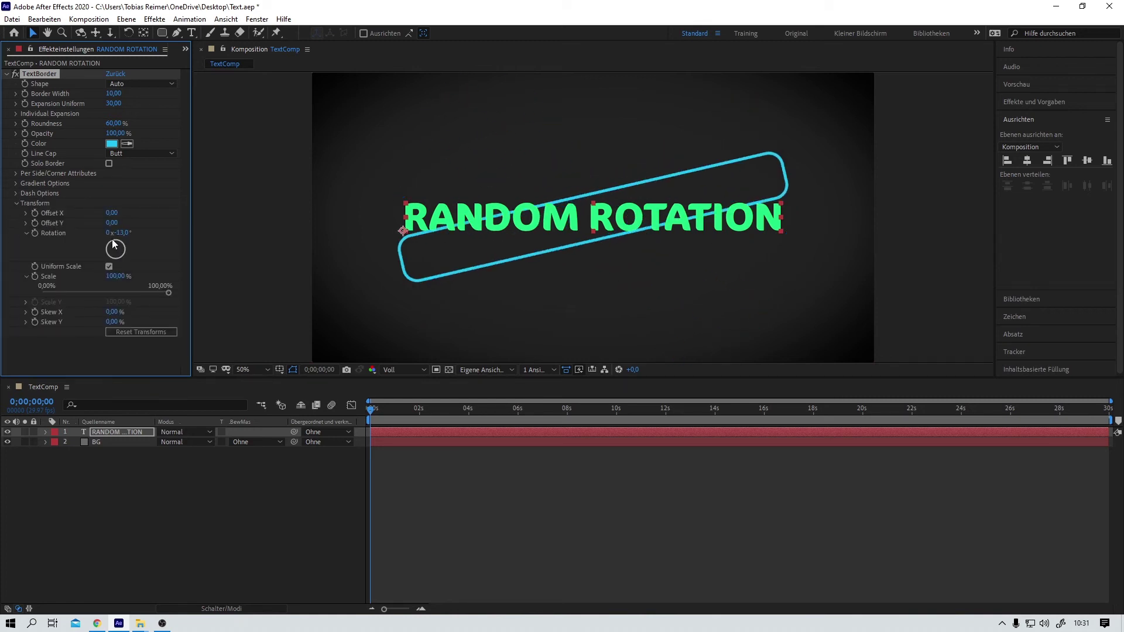
{"action": "key", "text": "ctrl+z"}
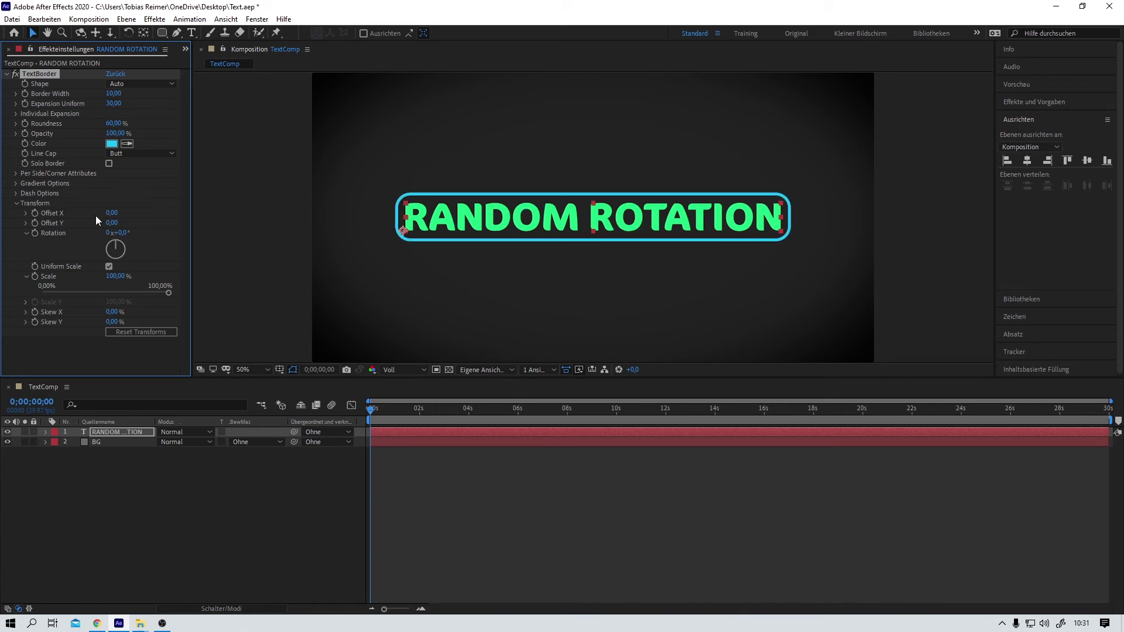
Replace 'RANDOM ROTATION' with 'TEXT' so the blue border shrinks to fit.
{"action": "double_click", "coordinate": [110, 431]}
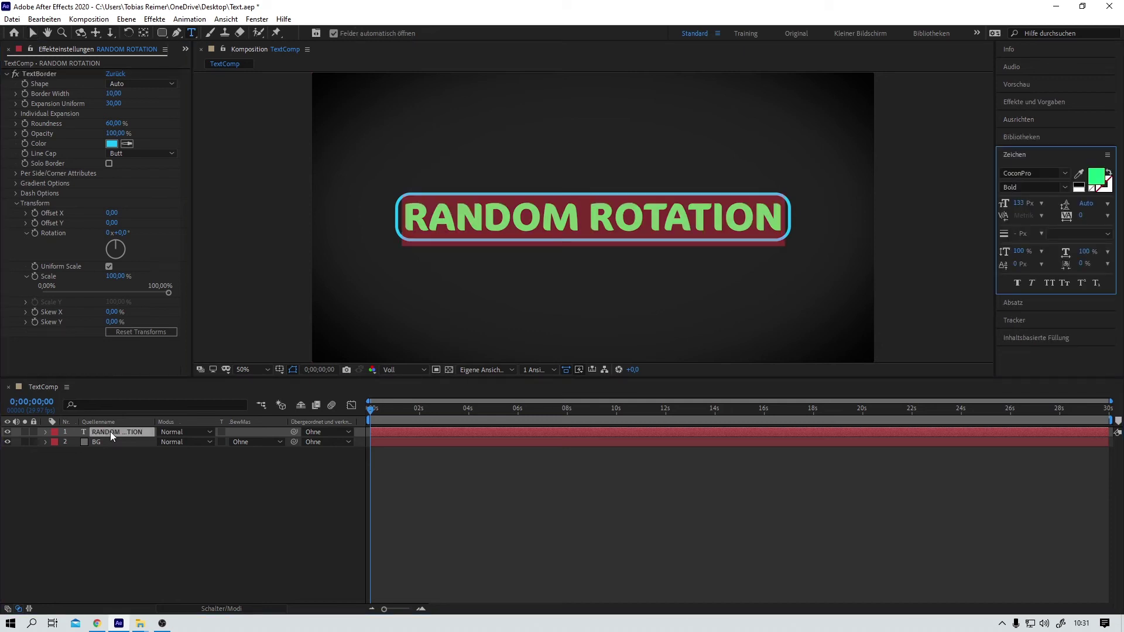
{"action": "type", "text": "TEXT"}
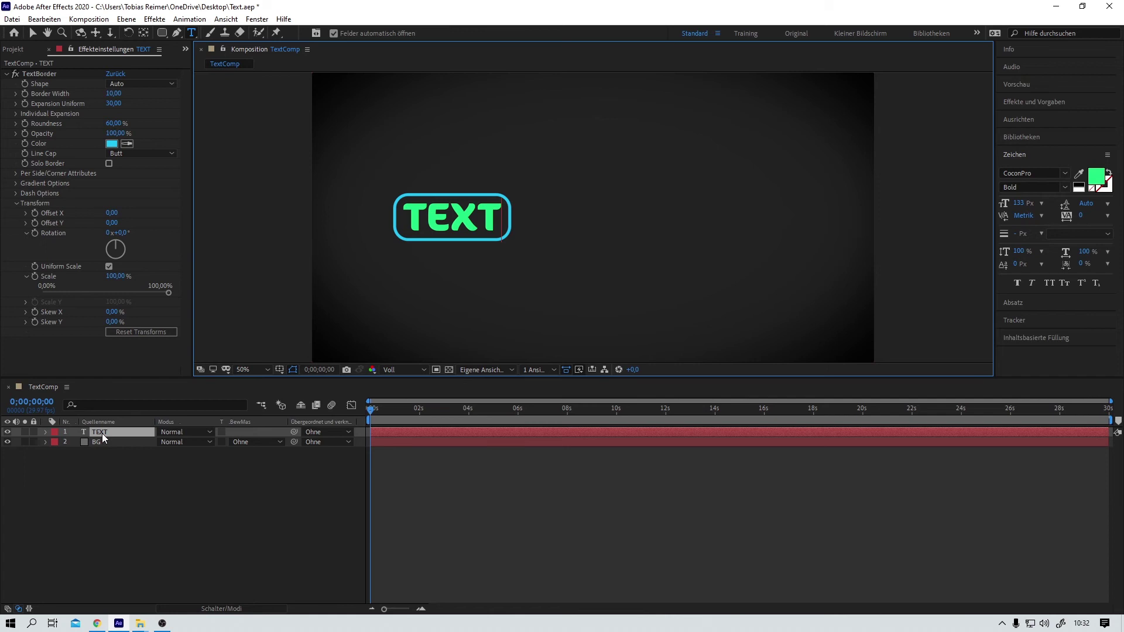
{"action": "key", "text": "ctrl+a"}
{"action": "type", "text": "RR"}
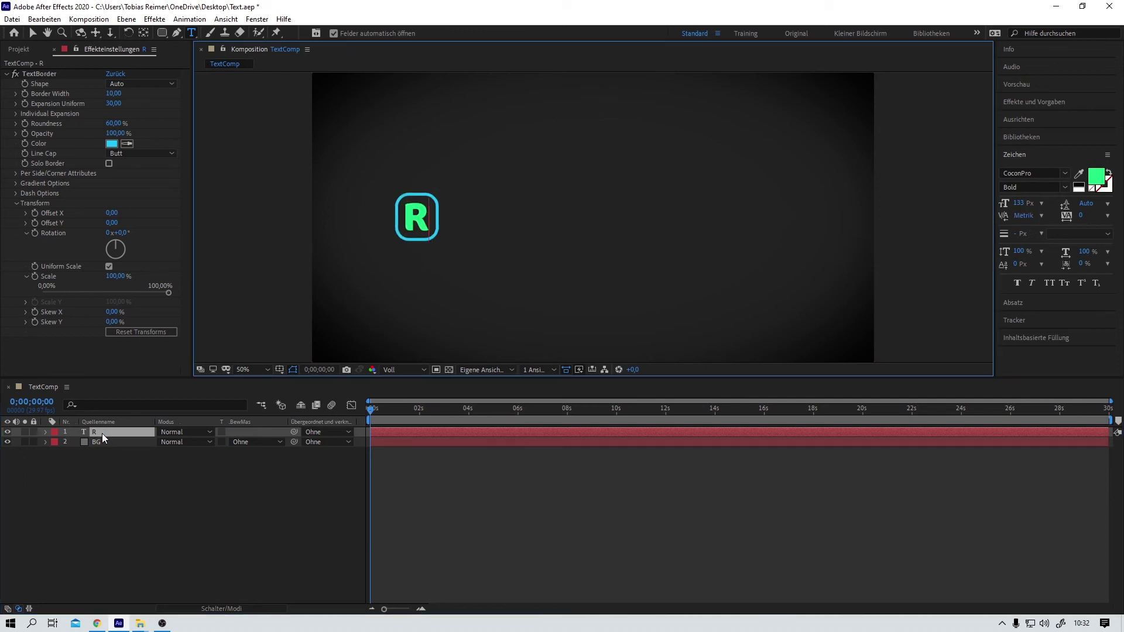
{"action": "key", "text": "BackSpace"}
{"action": "key", "text": "BackSpace"}
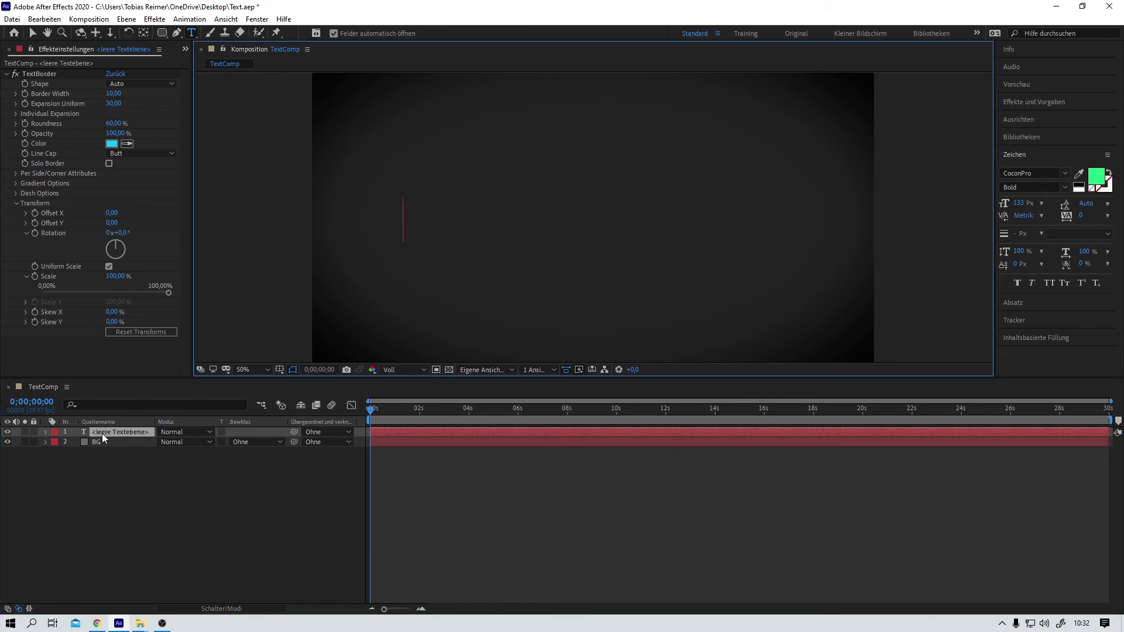
{"action": "type", "text": "TEXT"}
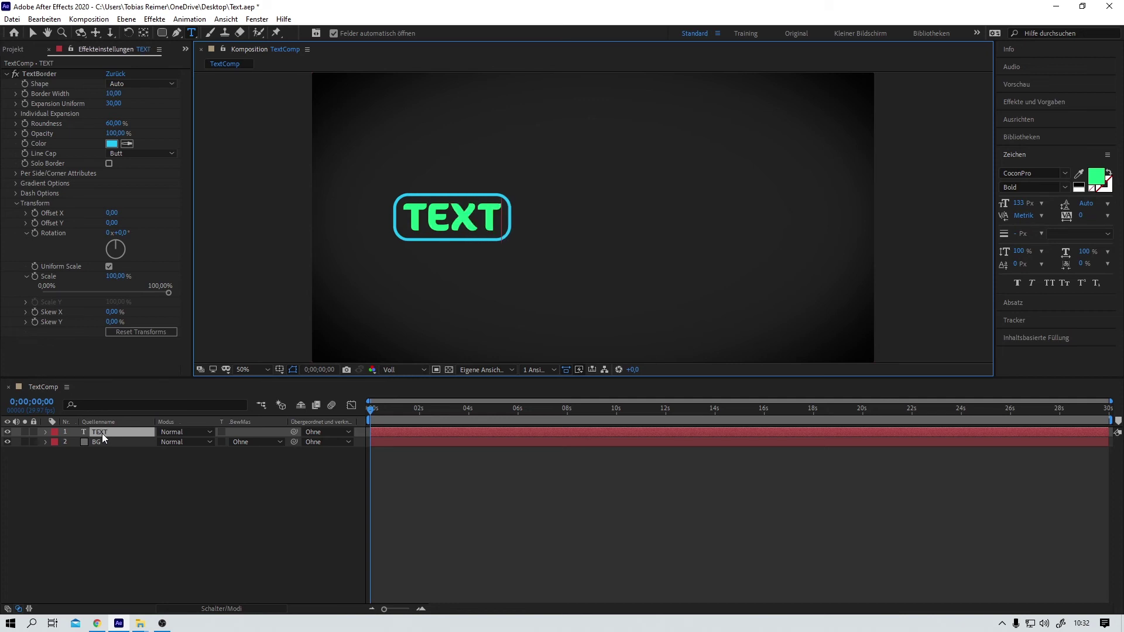